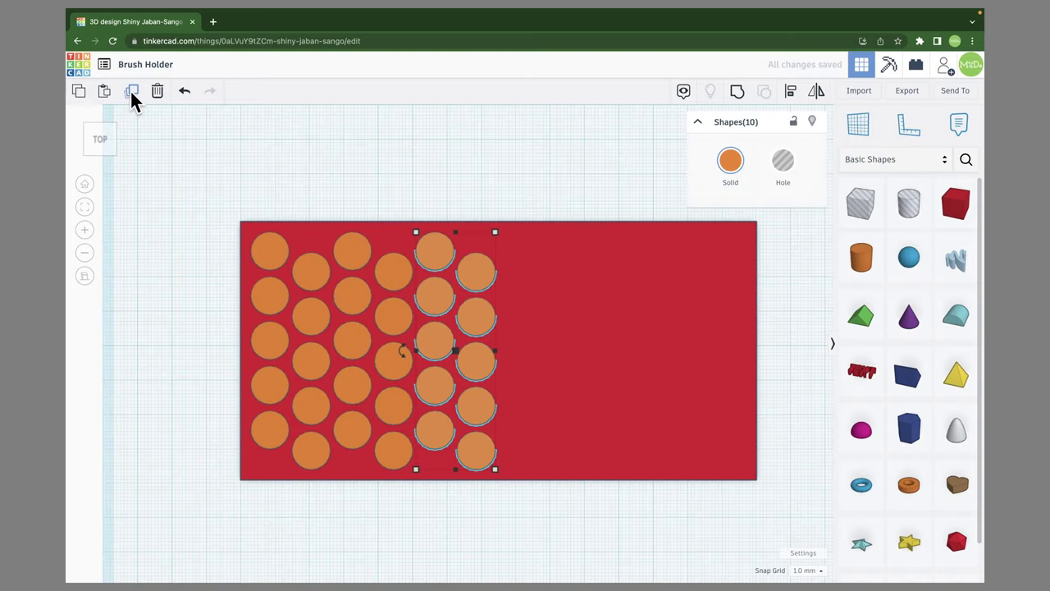
Step: Repeat the circle-column duplicate and orbit the two-plate holder to a near-front 3-D view
left_click(129, 89)
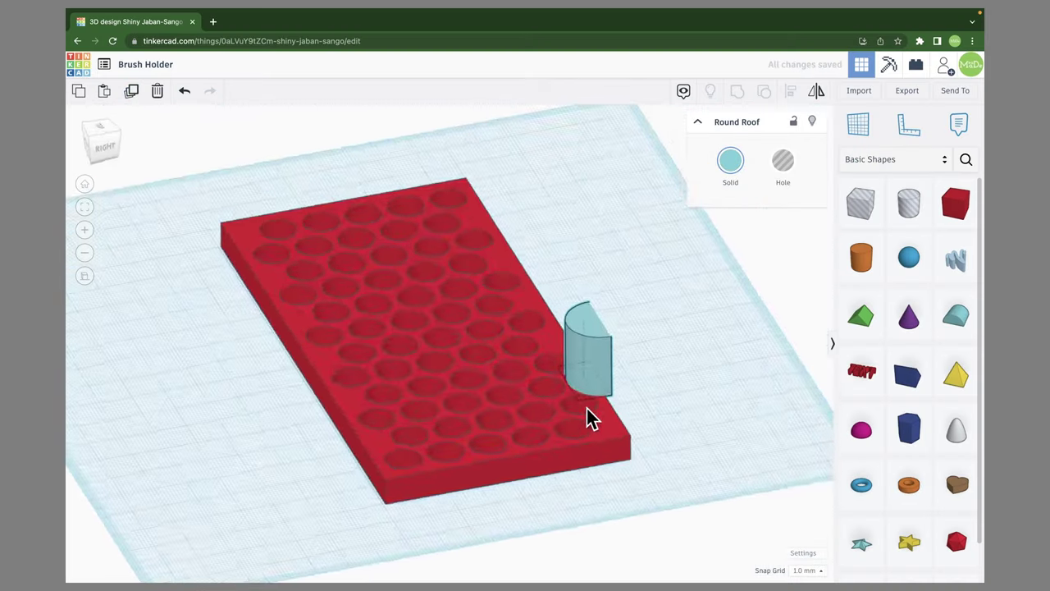
right_click_drag(586, 407, 767, 379)
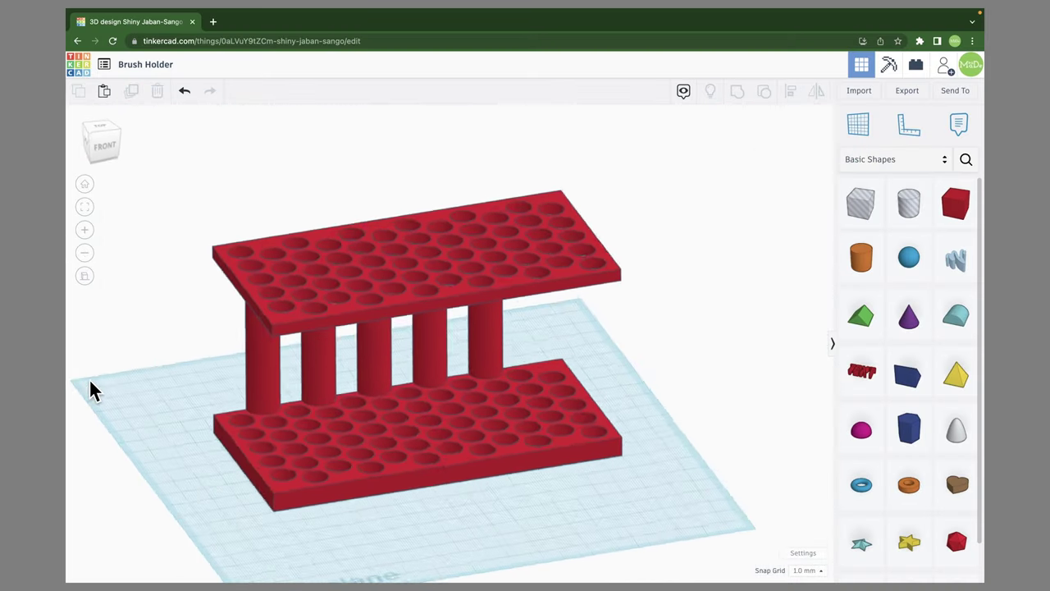
right_click_drag(89, 377, 70, 367)
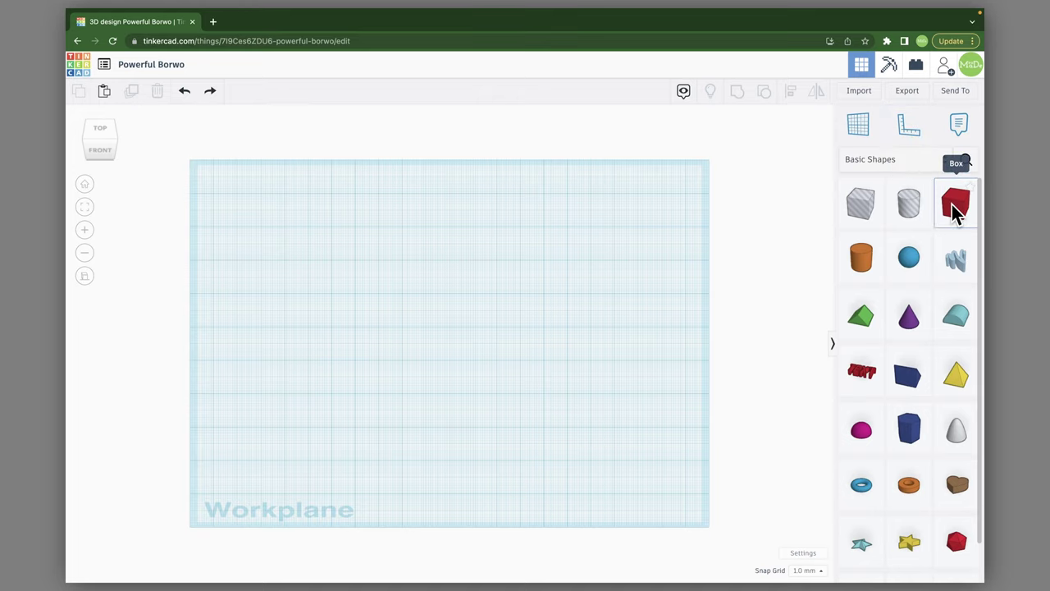
Step: Drop a 20 mm red box on the workplane and place the ruler just off its corner
left_click_drag(953, 204, 459, 316)
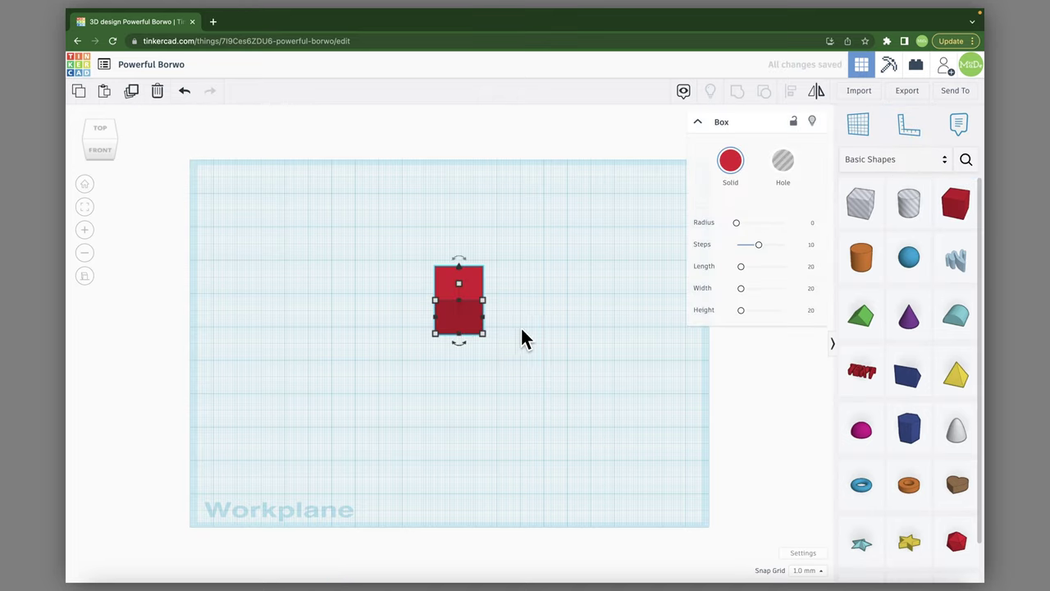
scroll(527, 336, "up", 5)
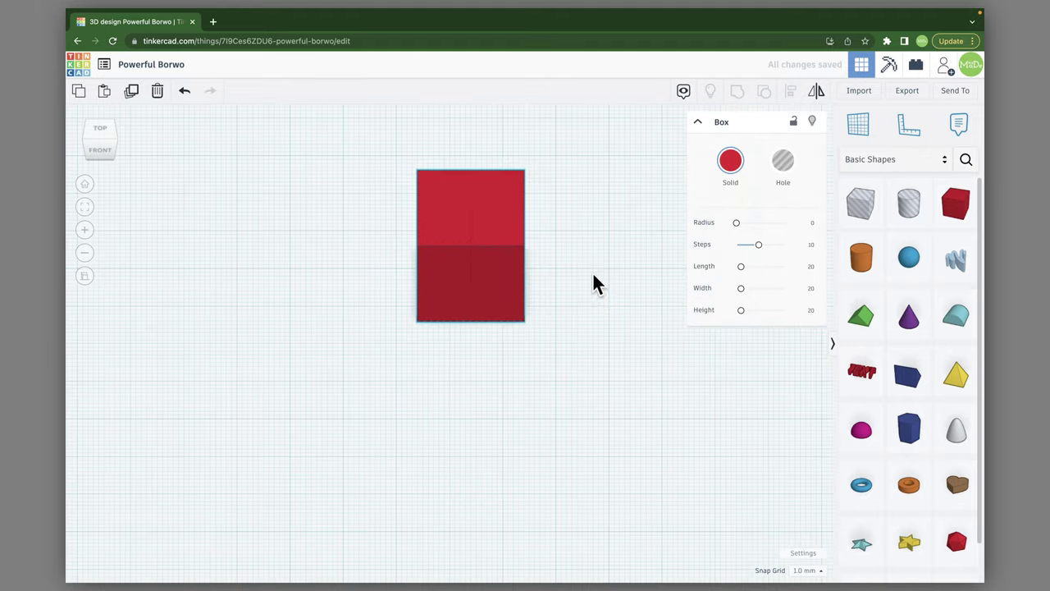
right_click_drag(572, 335, 613, 333)
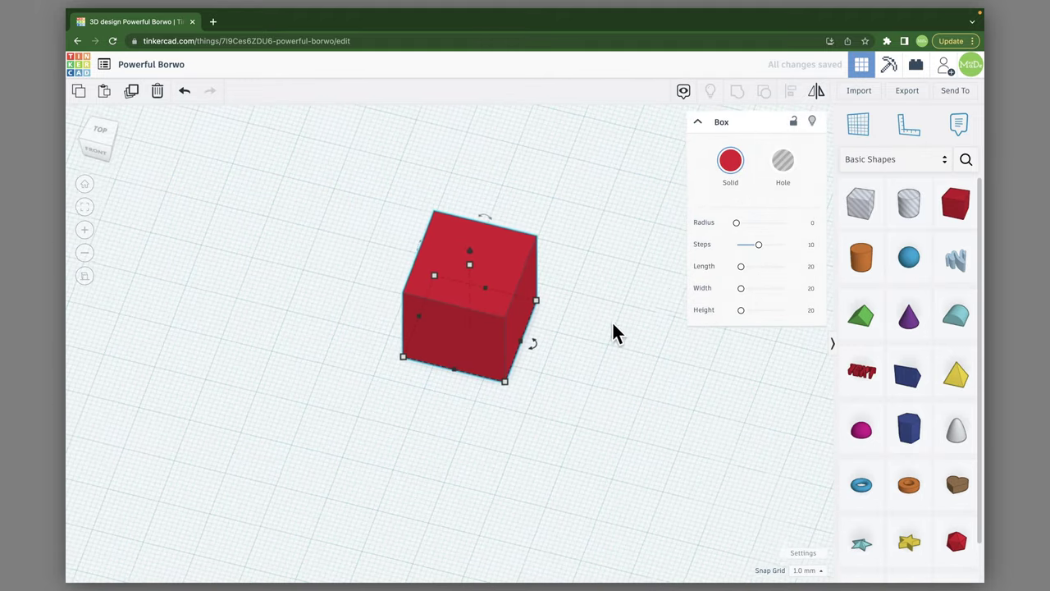
left_click(910, 127)
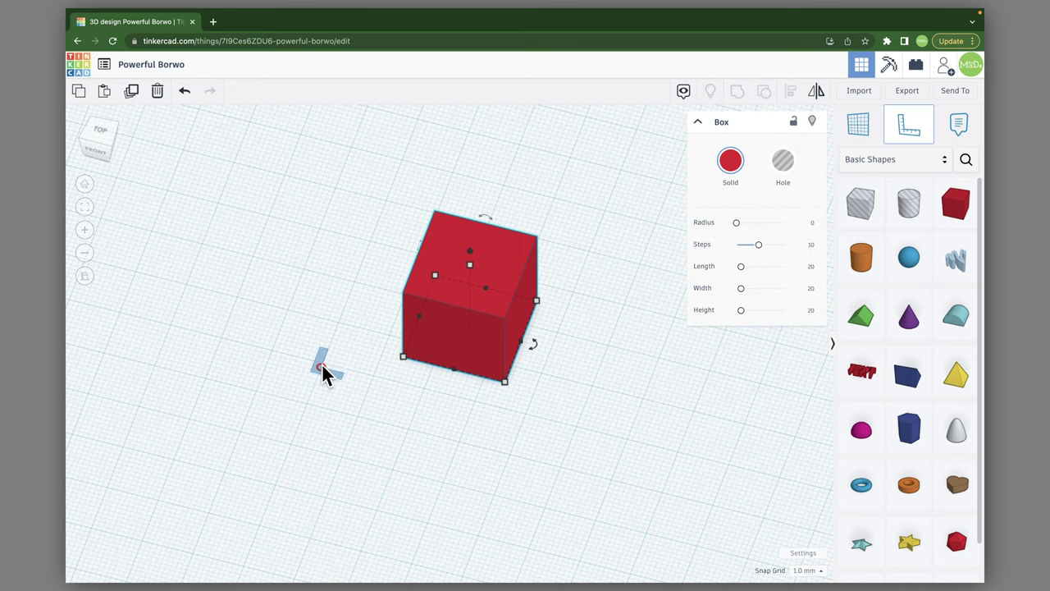
left_click(321, 360)
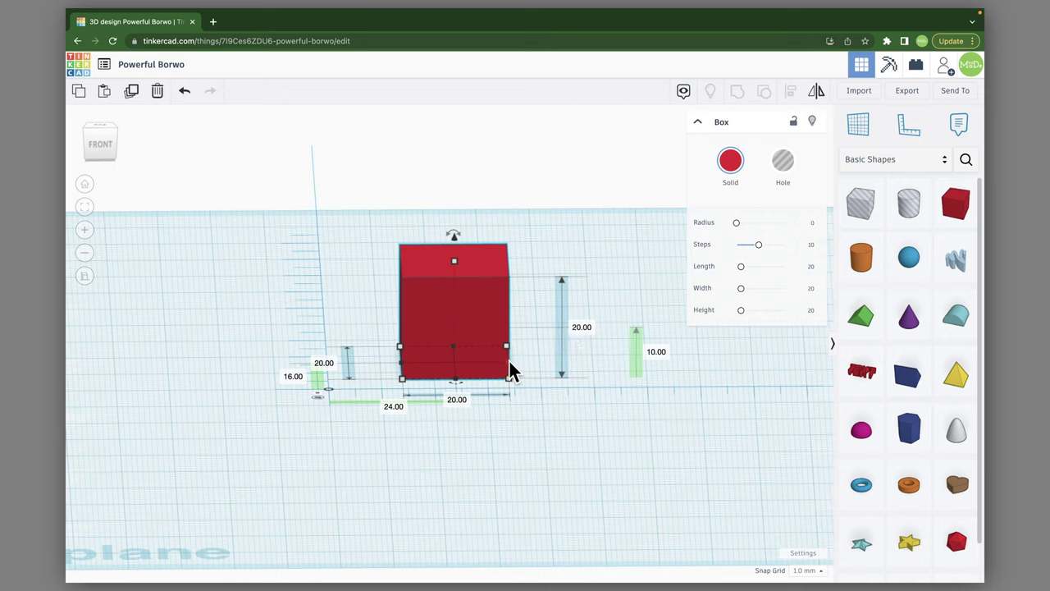
Step: Widen the box to about 41 mm, deepen it to 46 mm and lower it to 11 mm
left_click_drag(509, 362, 622, 361)
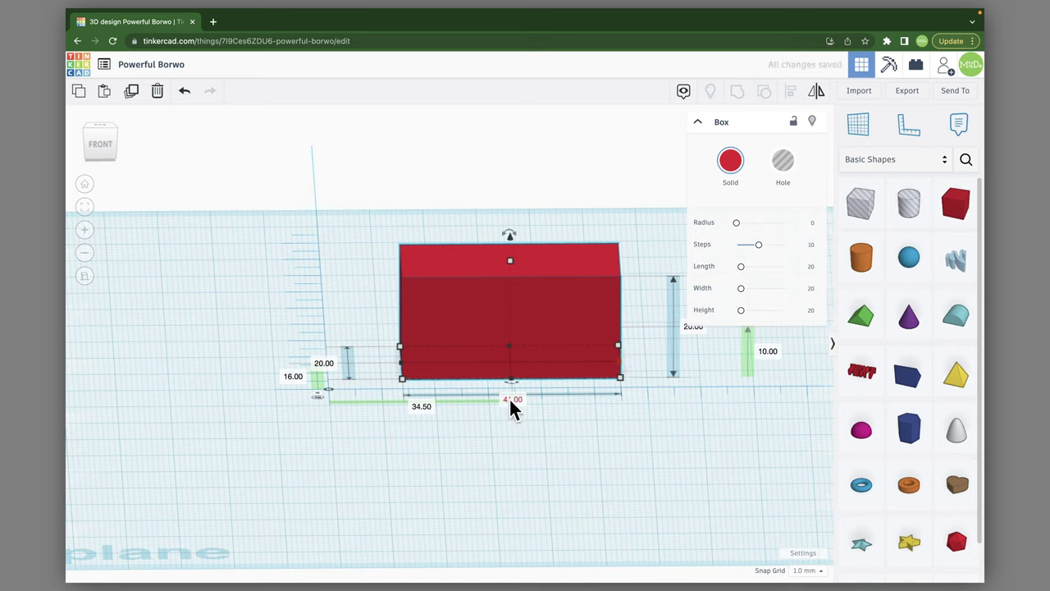
left_click_drag(401, 347, 398, 305)
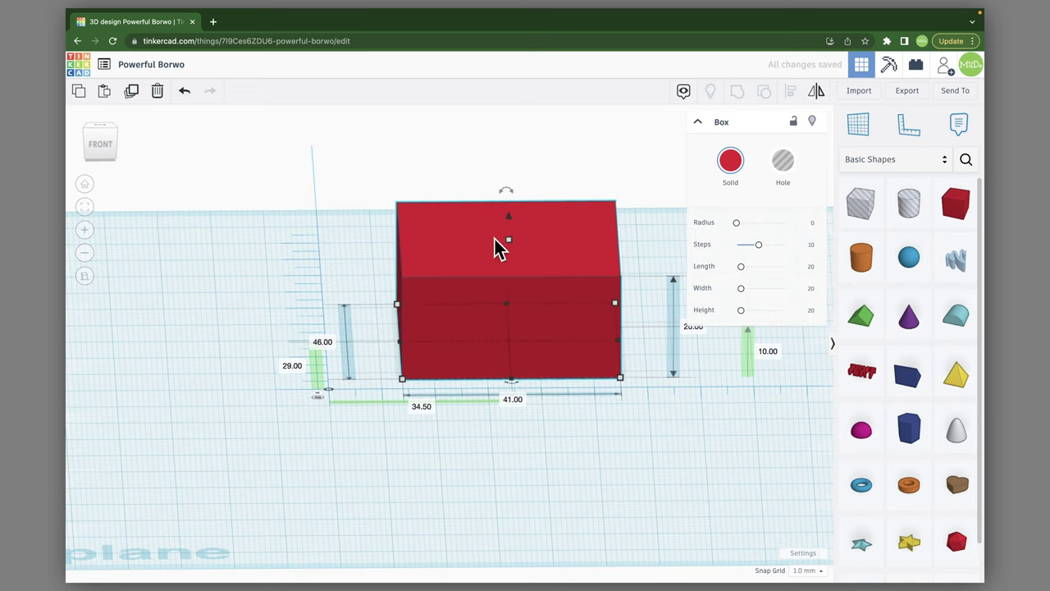
left_click_drag(511, 238, 508, 289)
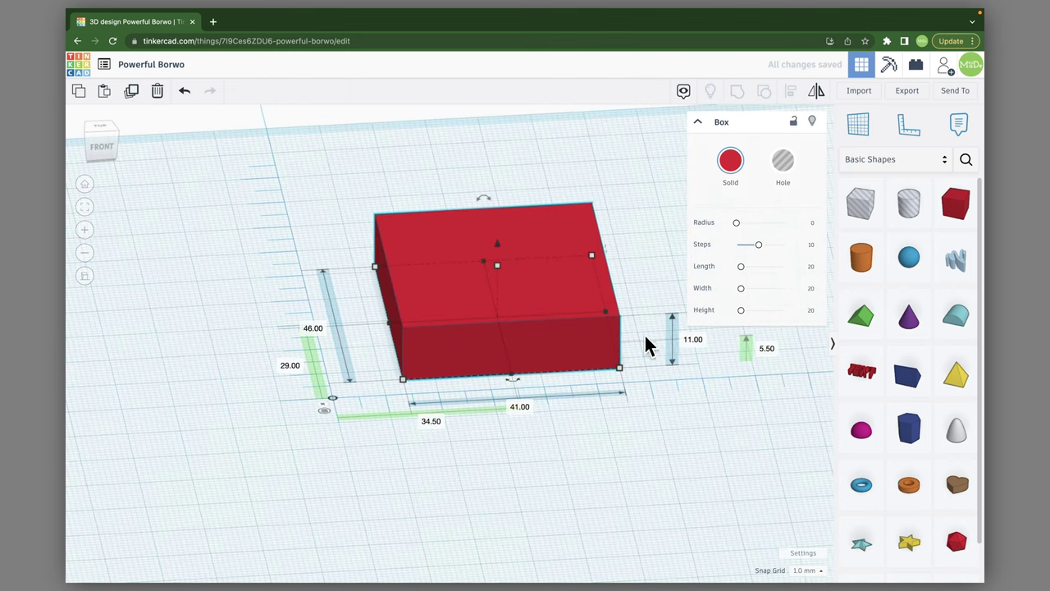
Step: Enter exact box dimensions in the ruler labels: 40 mm depth, 35 mm length, 10 mm height
left_click(317, 328)
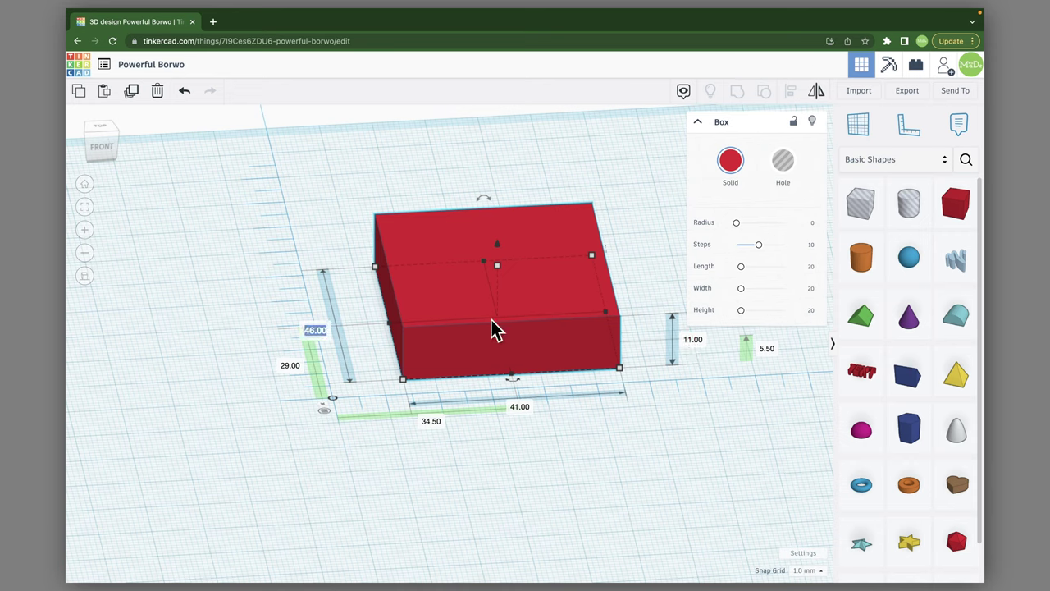
type("40")
key("Tab")
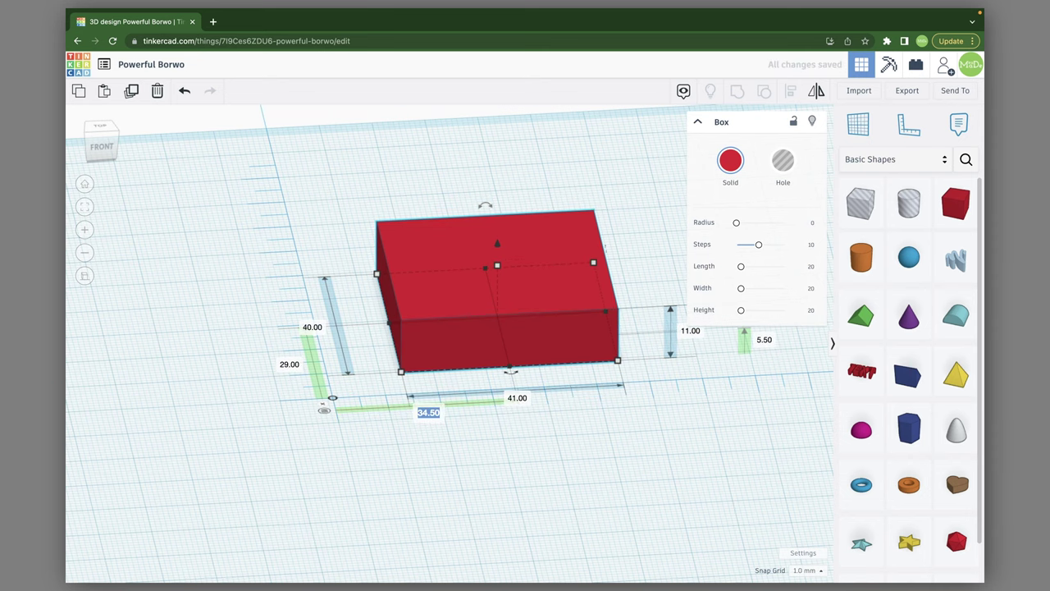
key("Tab")
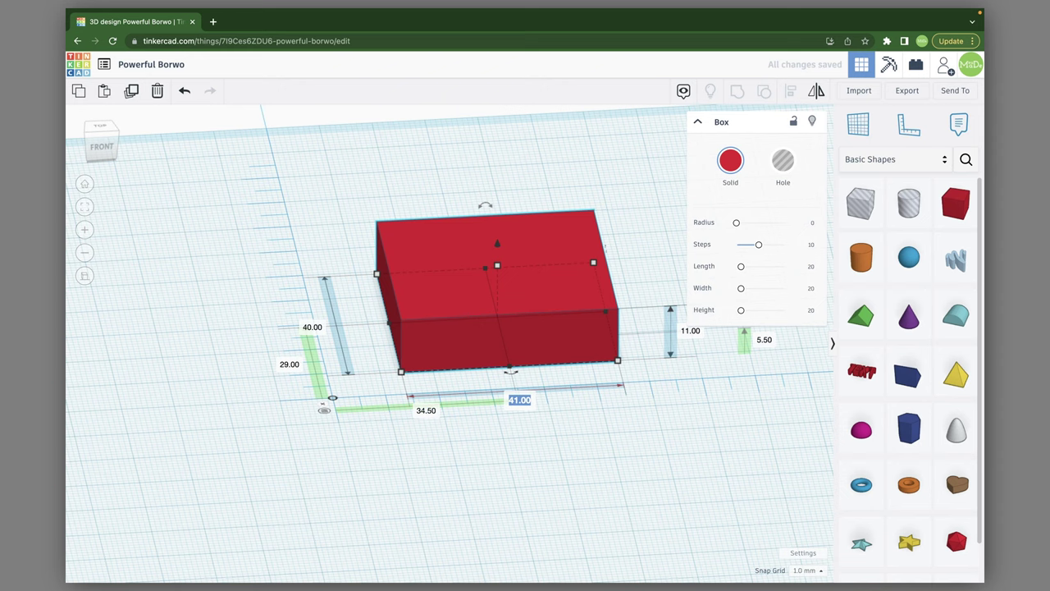
type("35")
key("Tab")
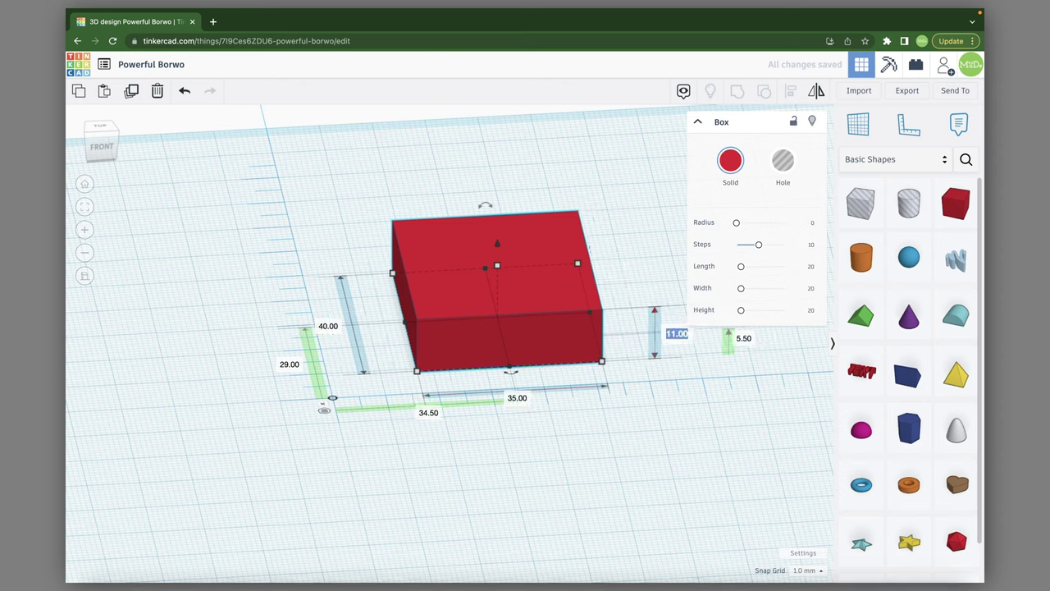
type("10")
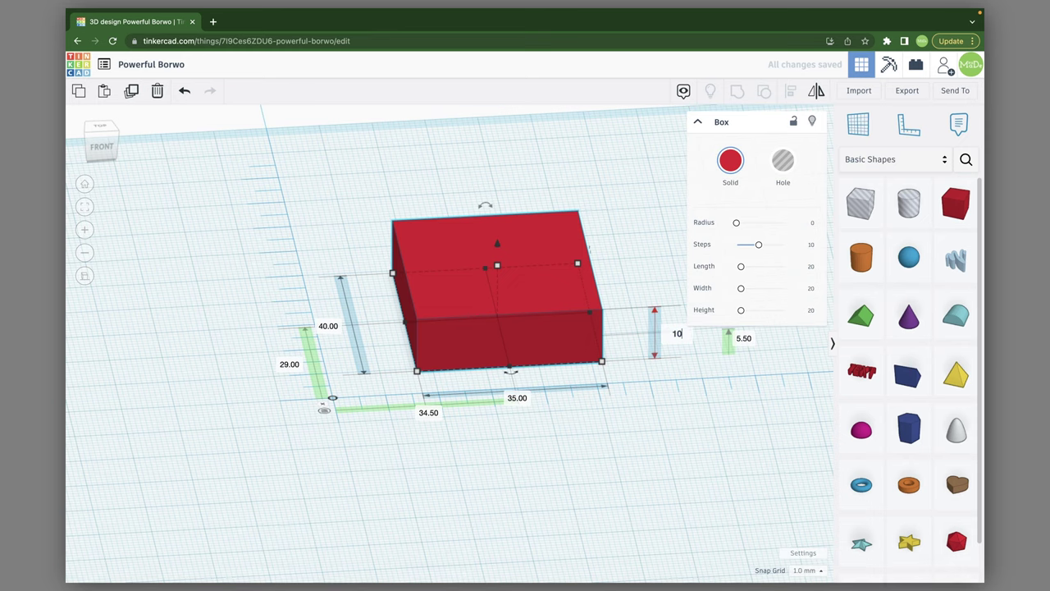
key("Return")
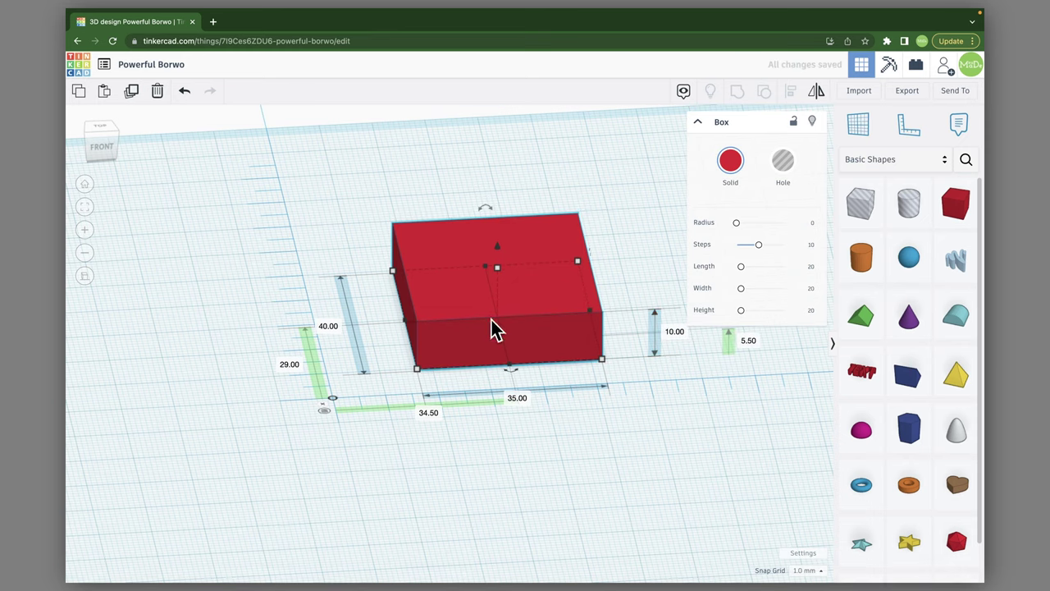
right_click_drag(448, 431, 400, 455)
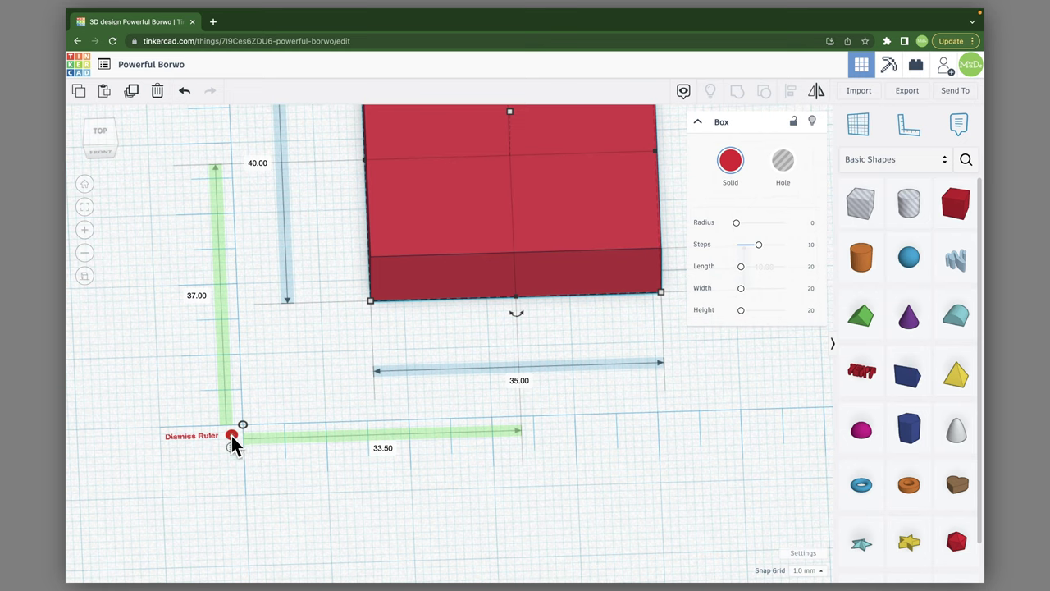
Step: Dismiss the old ruler and take up the Ruler tool again in a perspective view
left_click(232, 443)
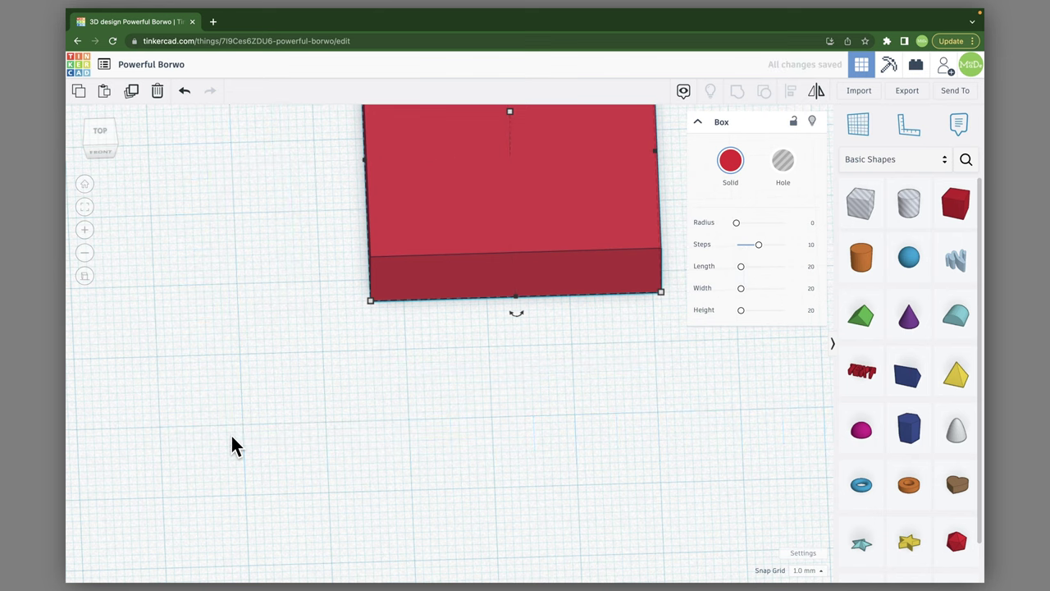
right_click_drag(347, 403, 361, 361)
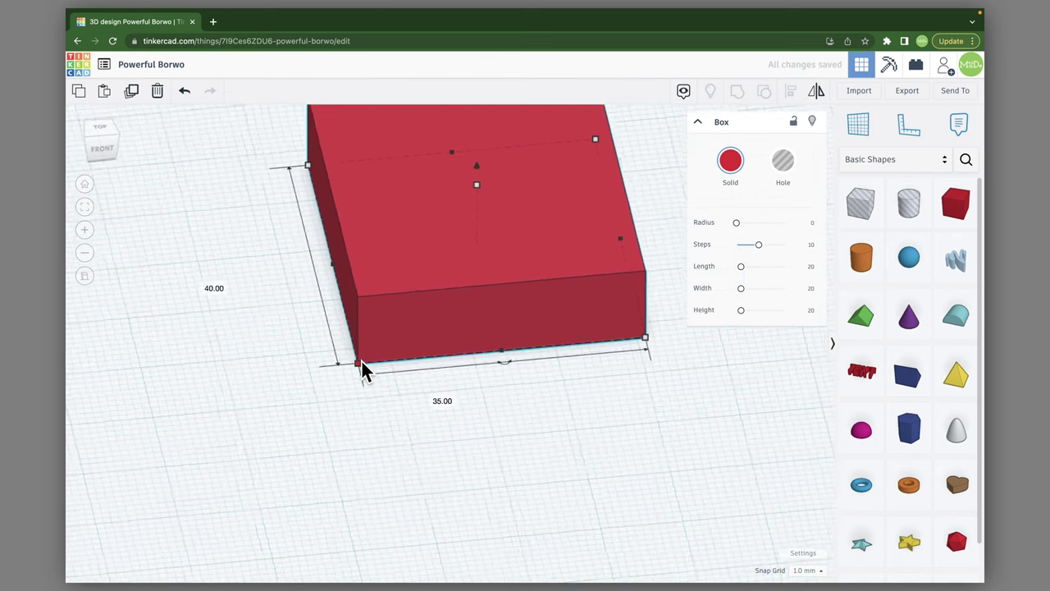
left_click(909, 124)
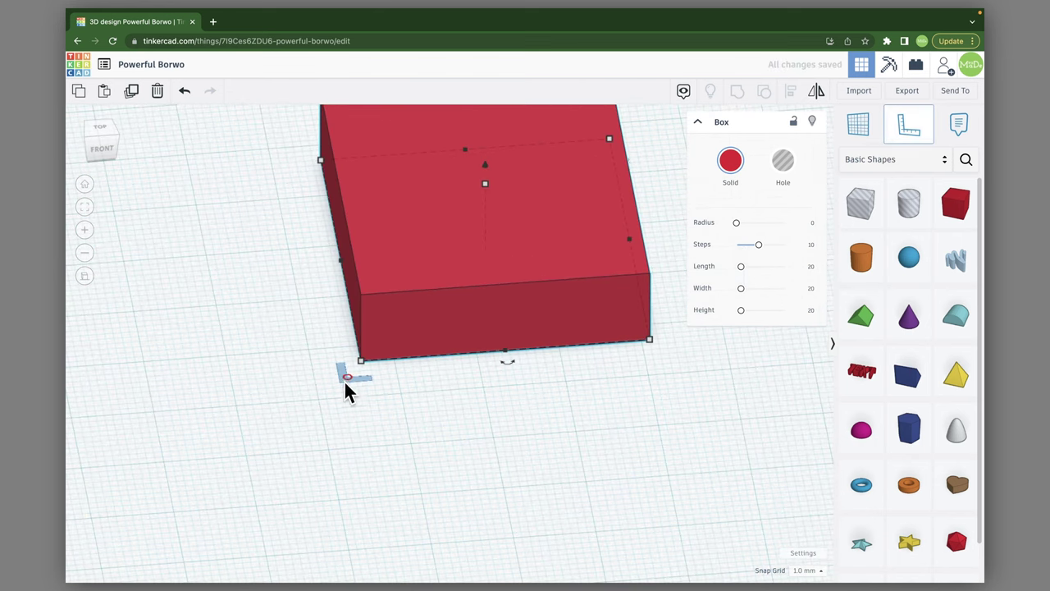
Step: Set the ruler at the box's front-left corner, measure from endpoints, and move the box to 29.50/30.00 mm offsets
left_click(321, 400)
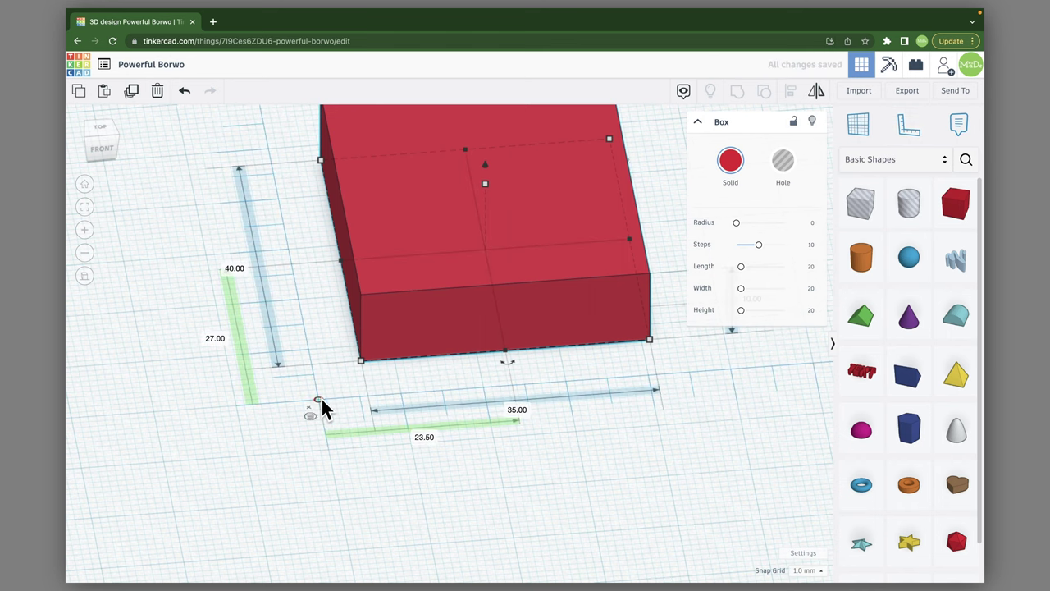
middle_click_drag(331, 418, 223, 459)
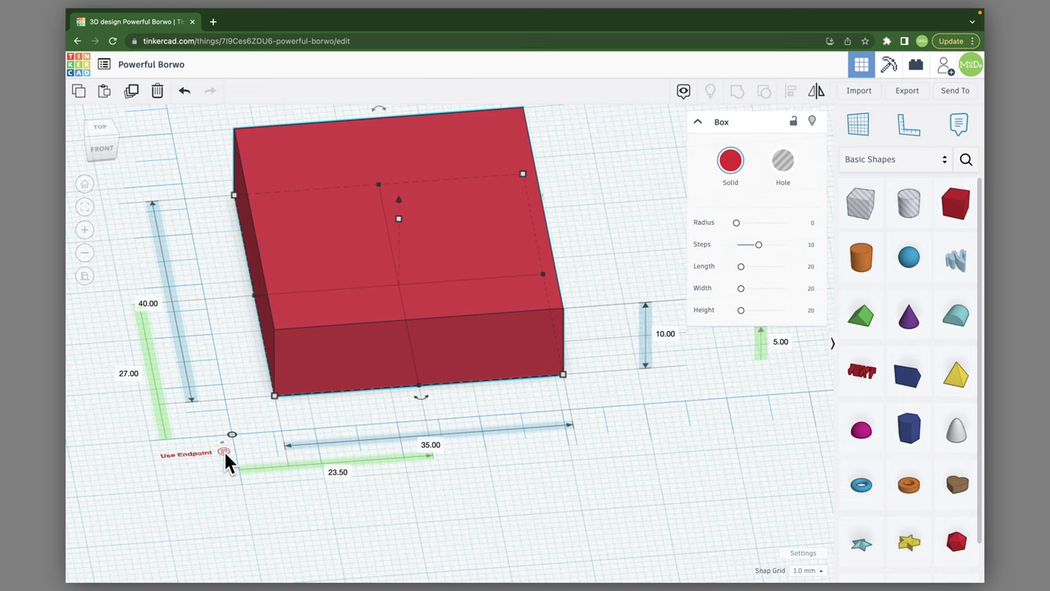
left_click(223, 450)
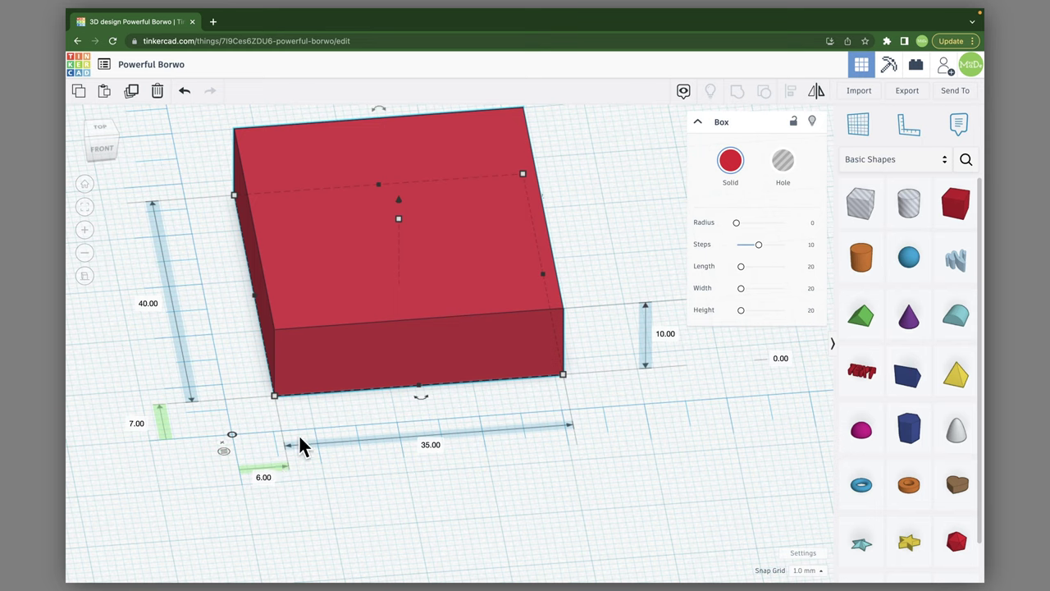
left_click(223, 451)
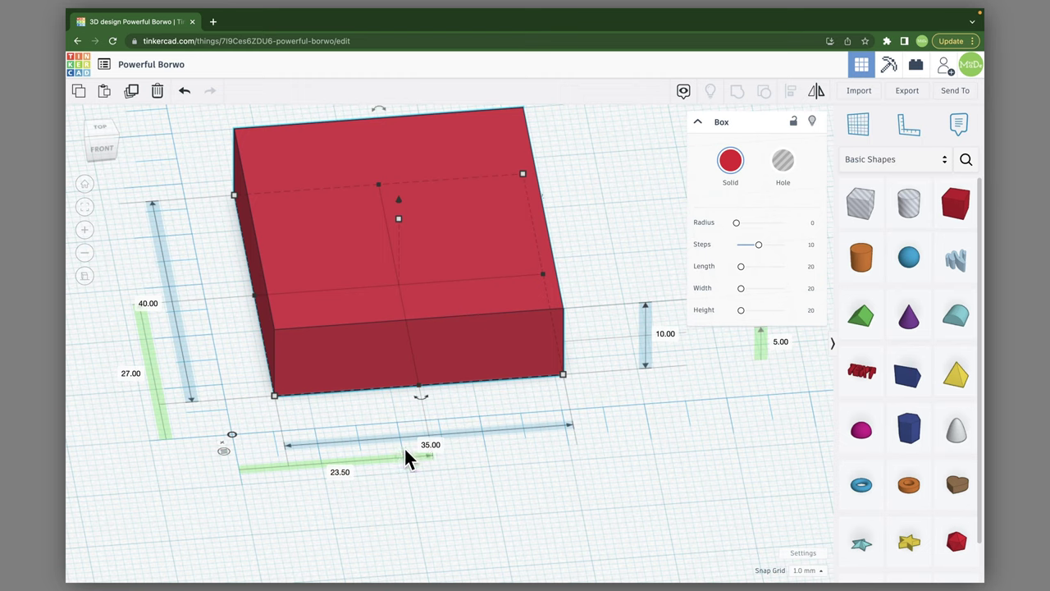
left_click_drag(349, 306, 373, 297)
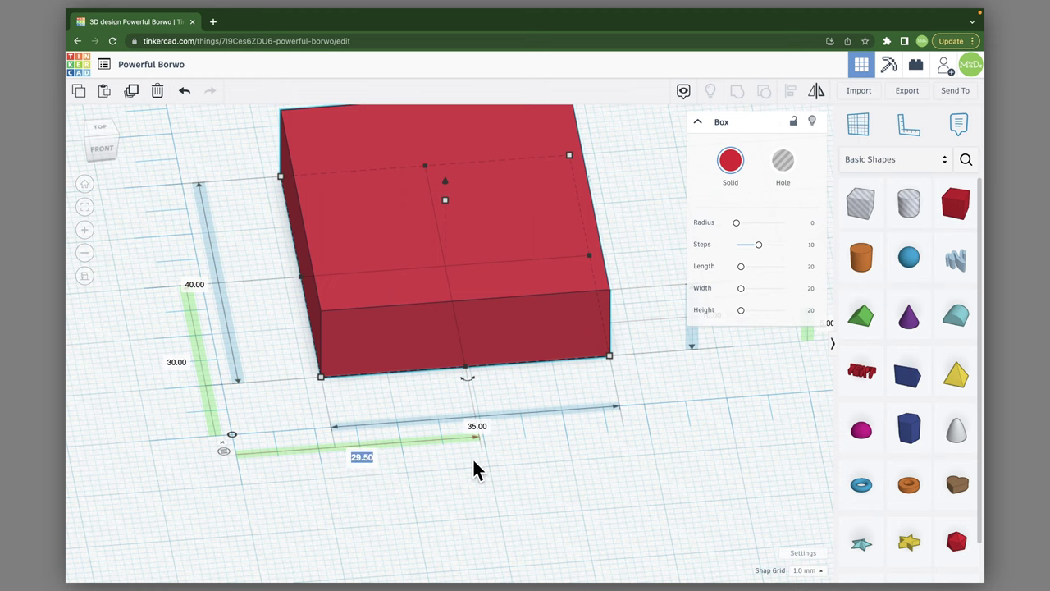
Step: Set both ruler offsets and the elevation to 0 so the box corner sits on the origin
type("0")
key("Return")
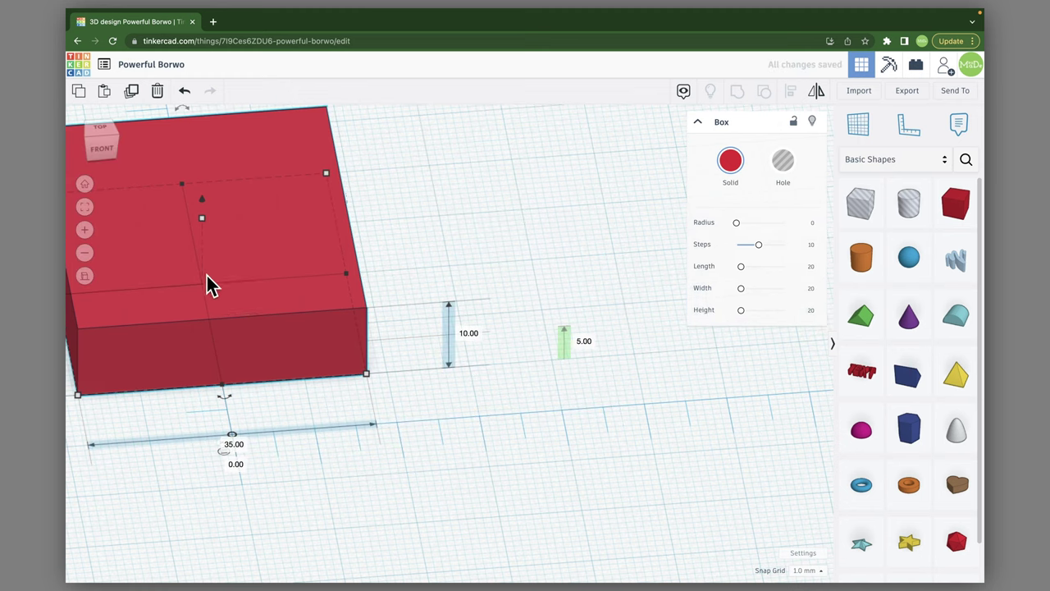
left_click(223, 452)
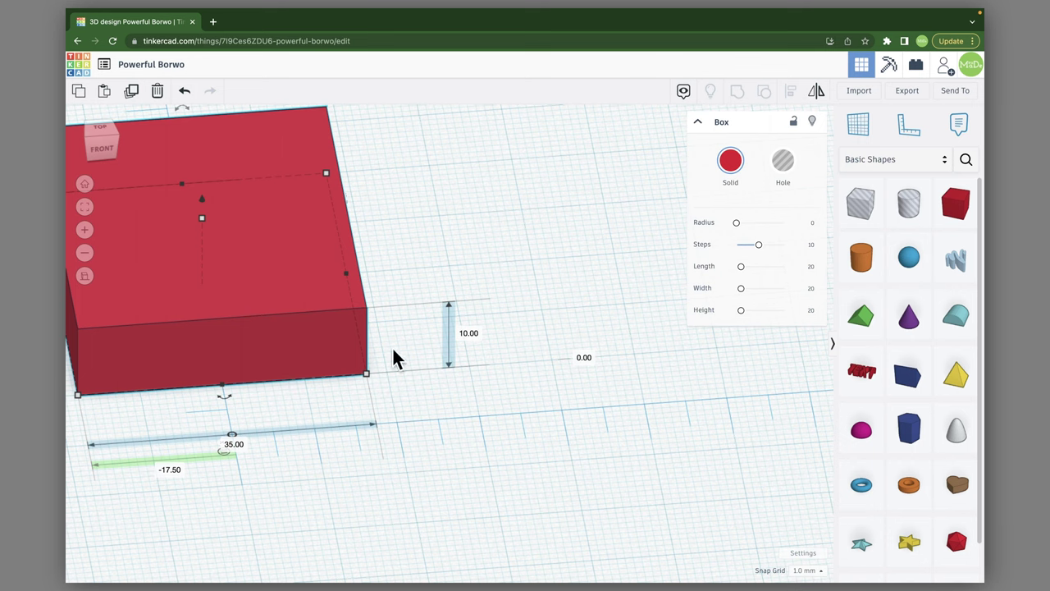
type("0")
key("Return")
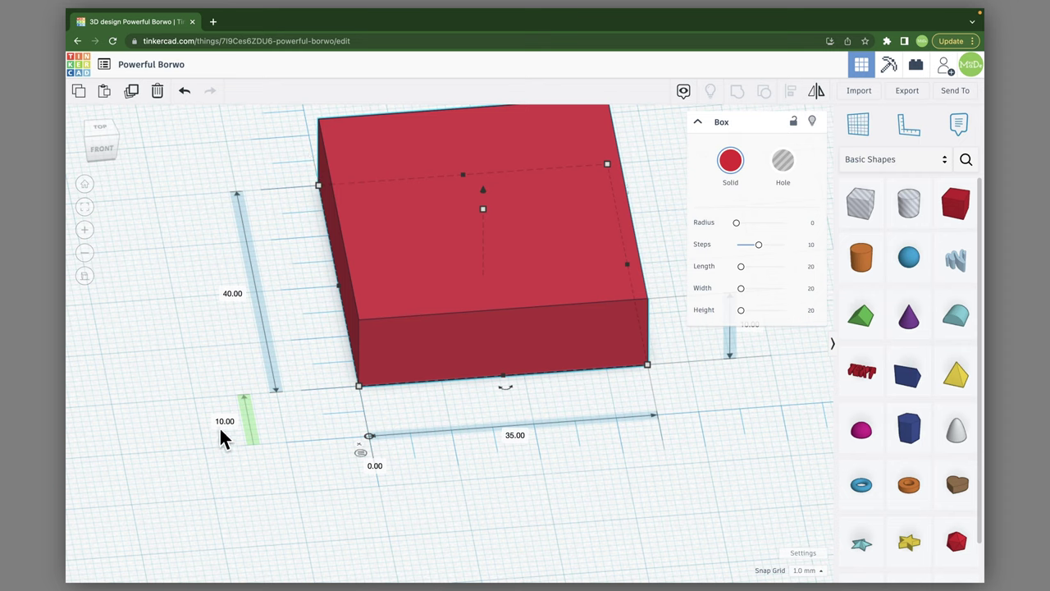
type("0")
key("Return")
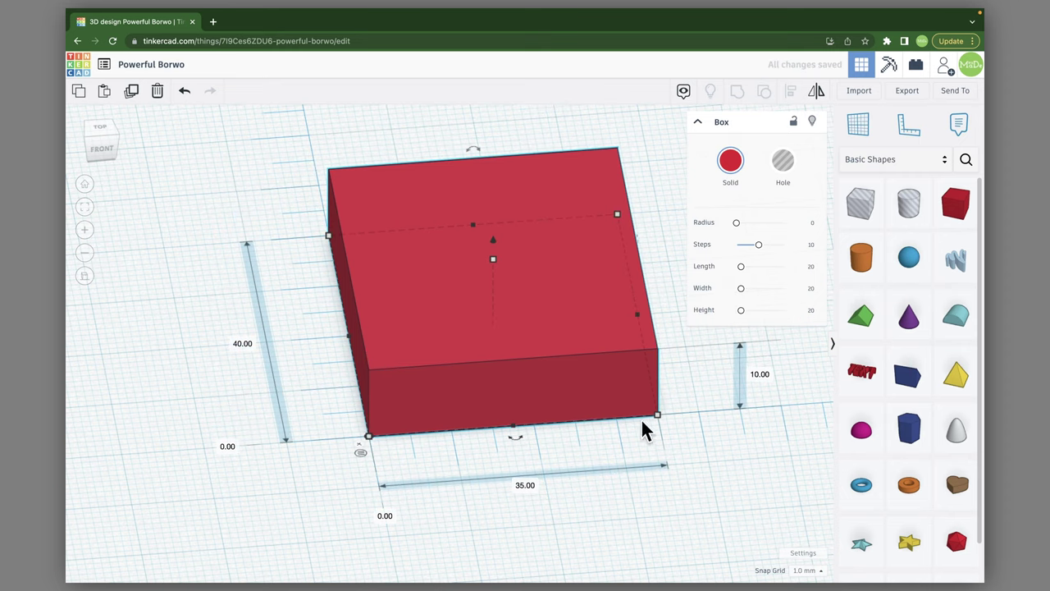
right_click_drag(643, 430, 702, 435)
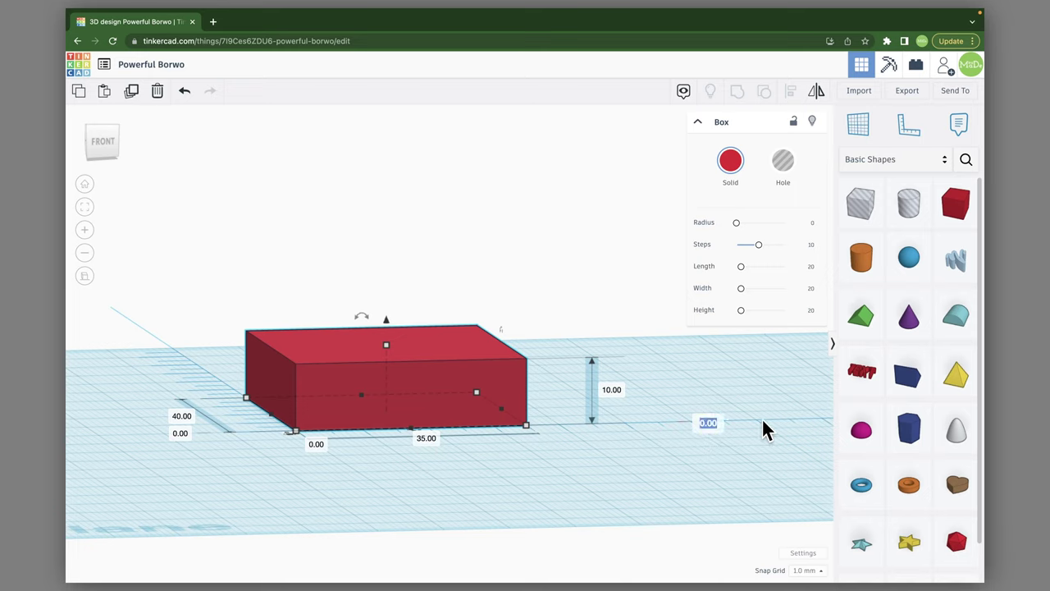
type("20")
key("Return")
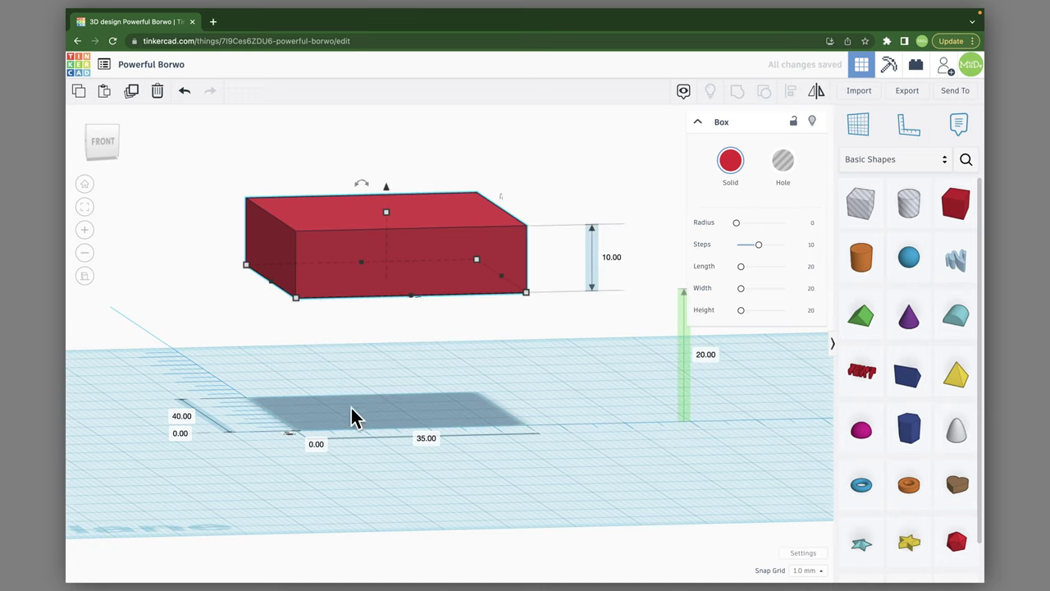
mouse_move(358, 326)
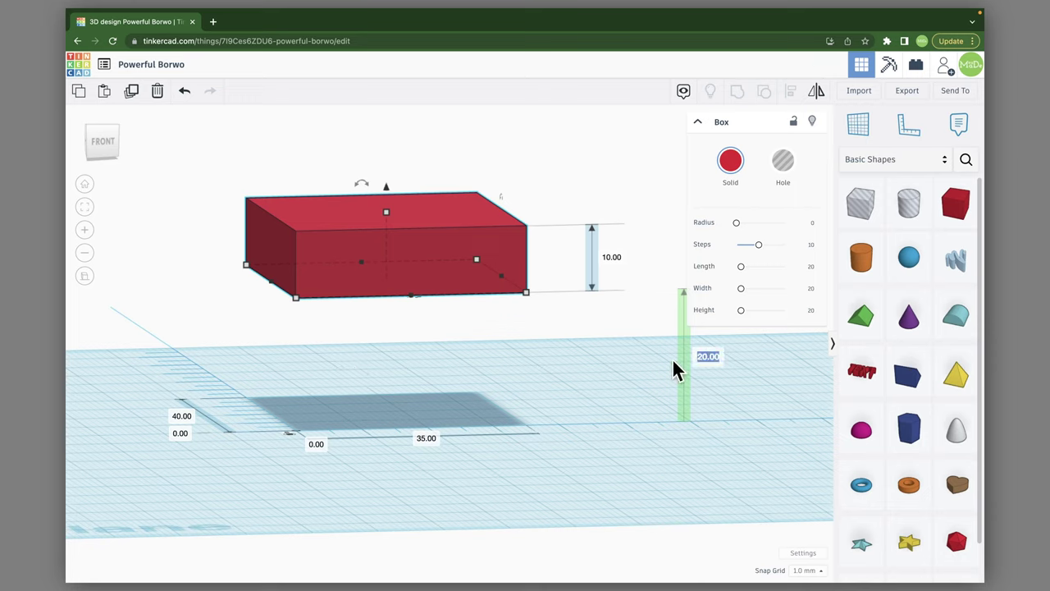
type("10")
key("Return")
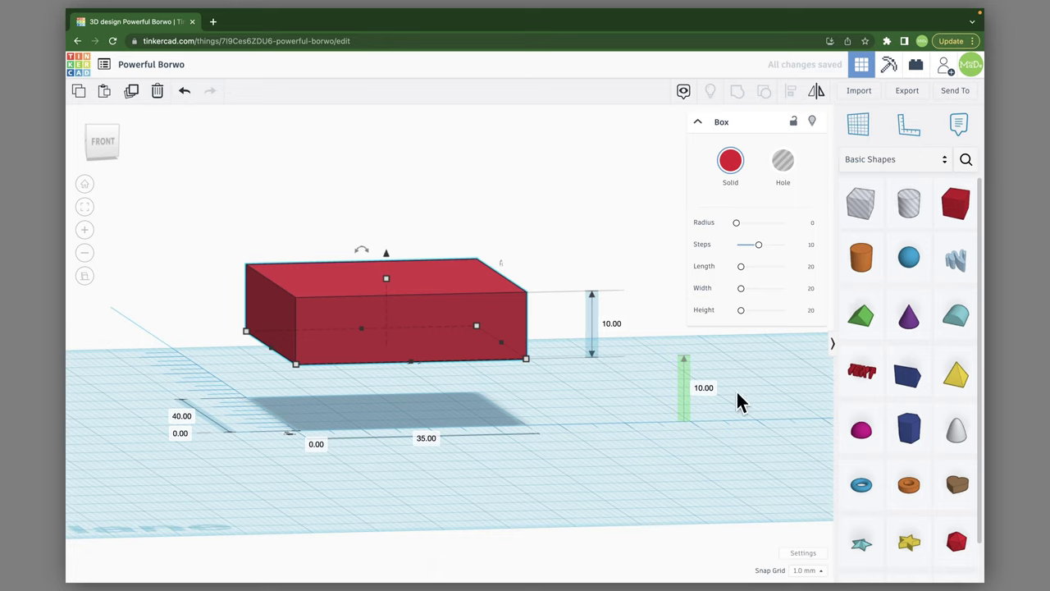
left_click(703, 389)
type("0")
key("Return")
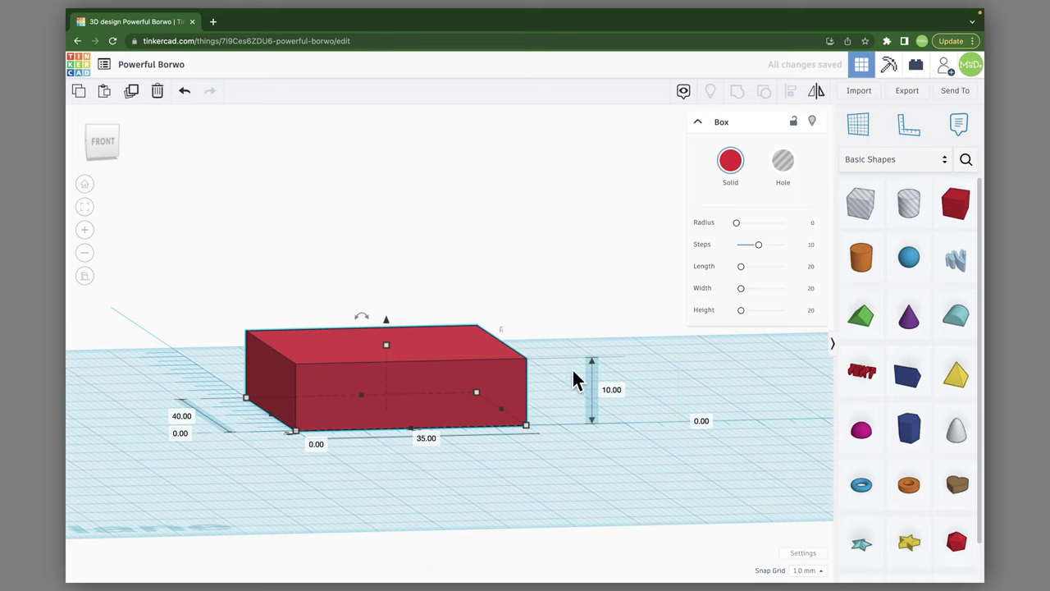
right_click_drag(534, 466, 394, 412)
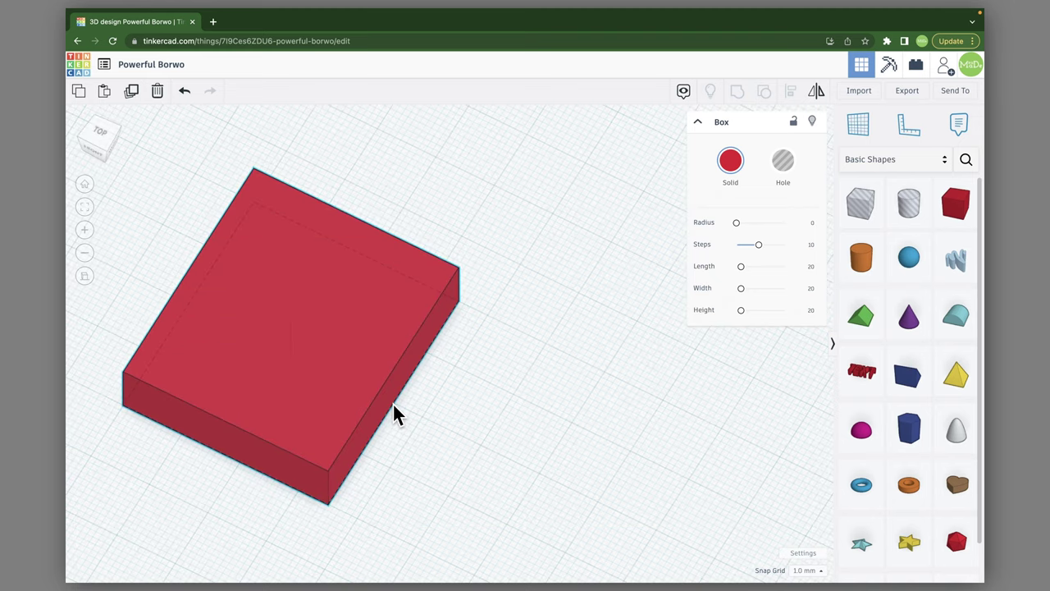
Step: Anchor the ruler at the box's right corner and bring a new box onto the workplane
left_click(901, 138)
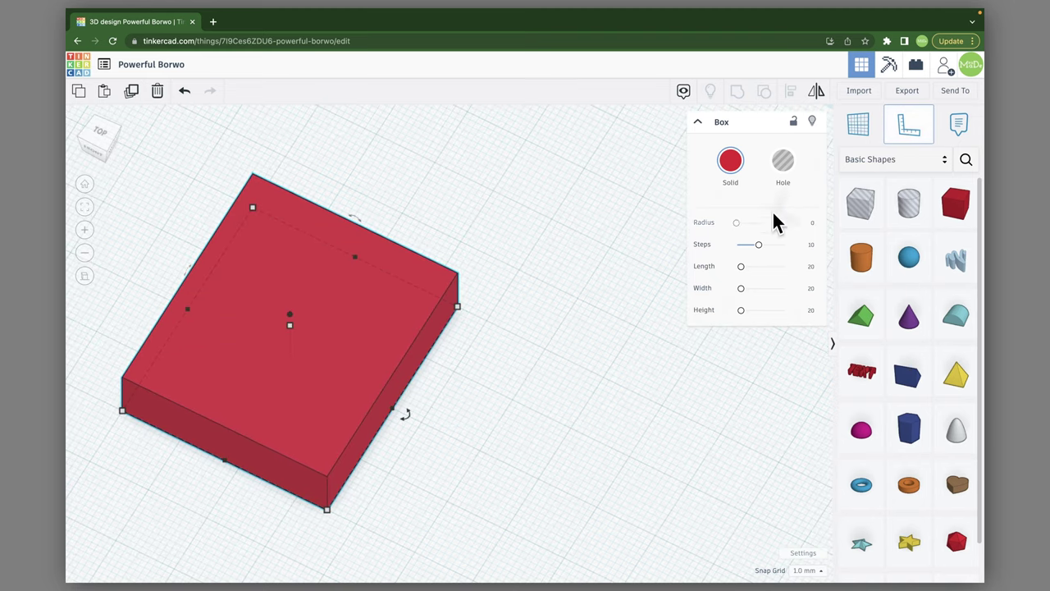
left_click(460, 309)
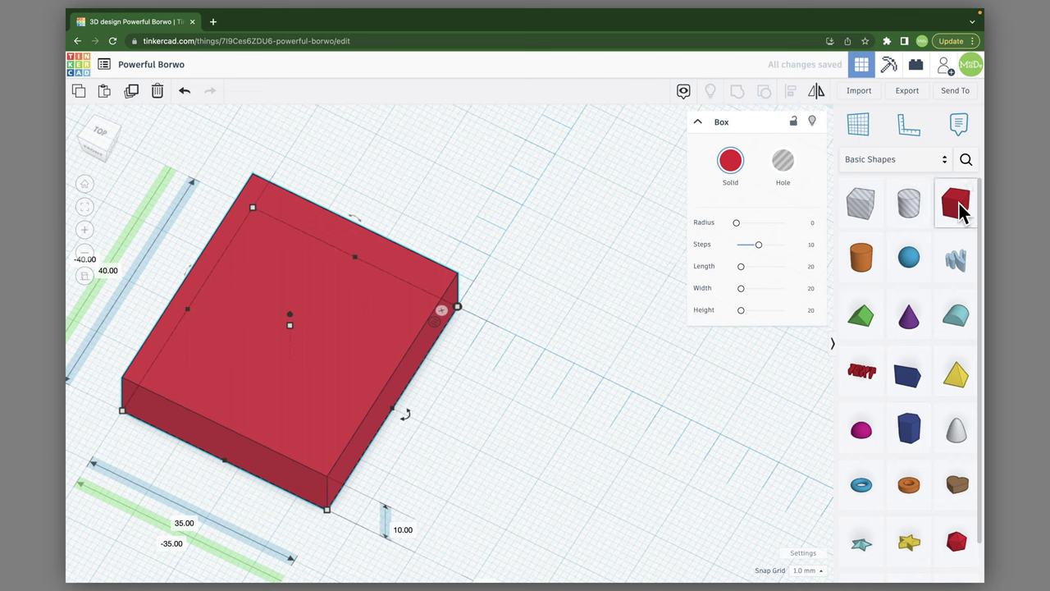
left_click_drag(961, 209, 526, 286)
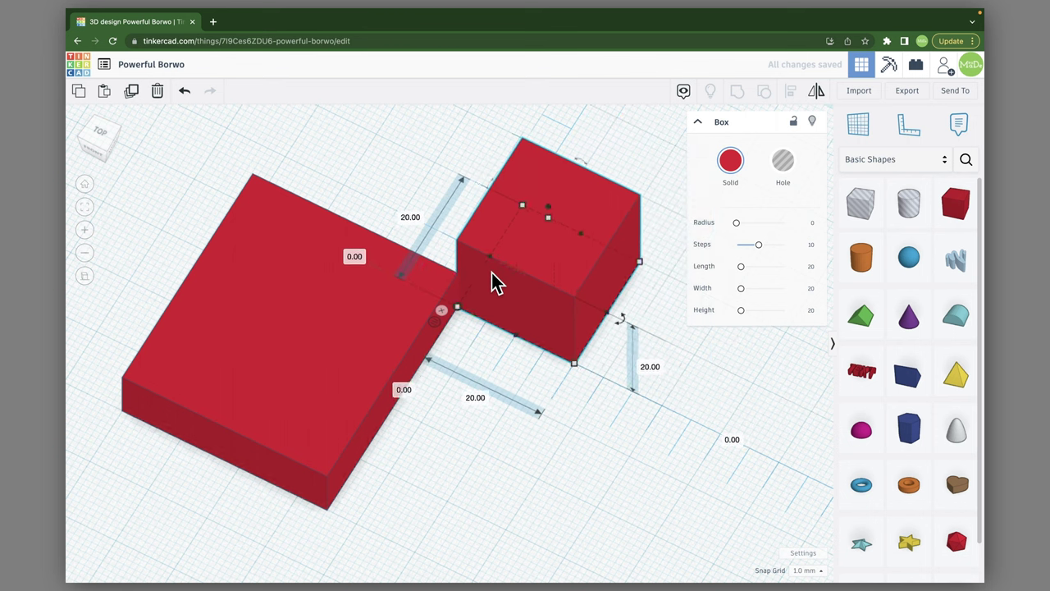
Step: Select the small cube and move it until both ruler gaps from the large box read 10 mm
left_click(419, 300)
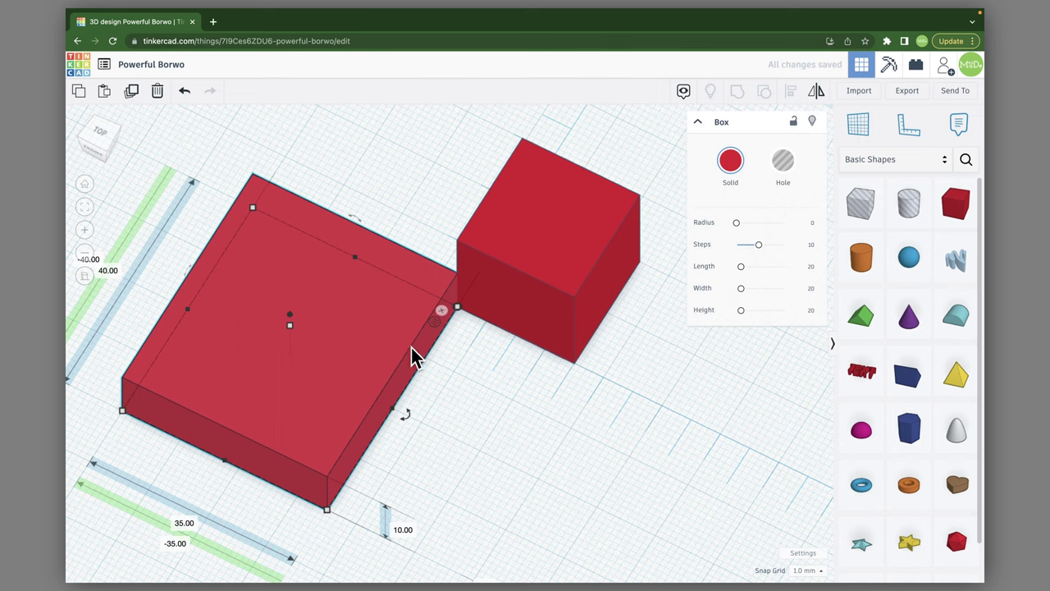
right_click_drag(446, 481, 566, 441)
left_click(499, 310)
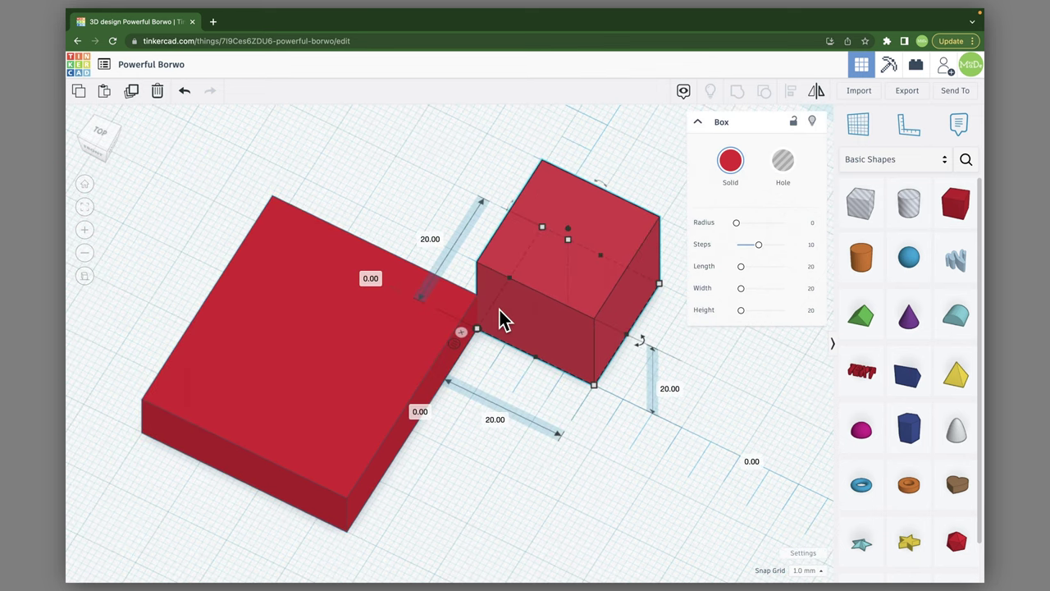
left_click_drag(496, 308, 587, 287)
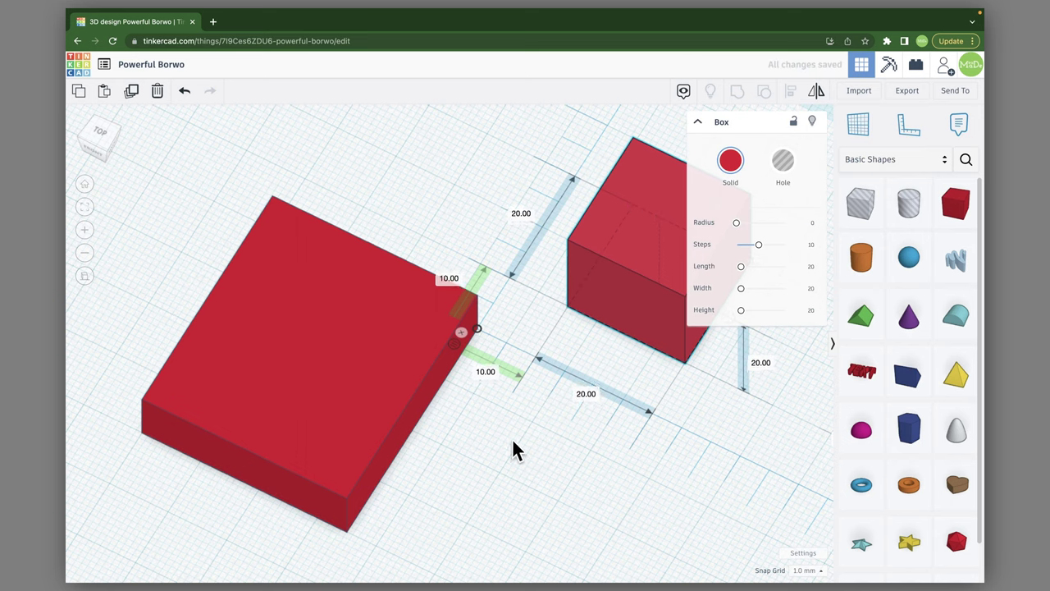
right_click_drag(514, 447, 582, 403)
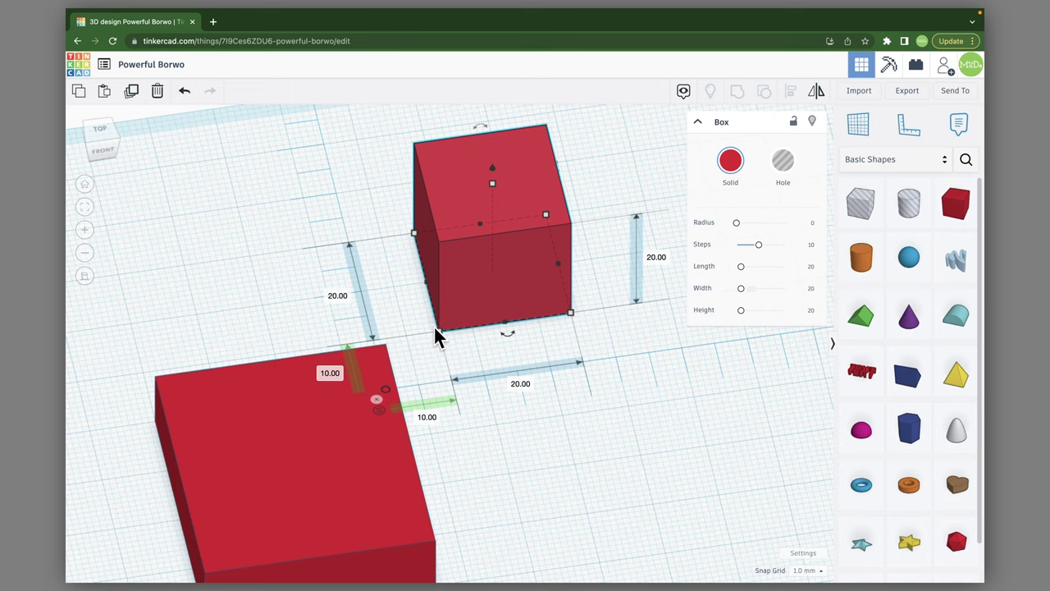
right_click_drag(545, 417, 492, 417)
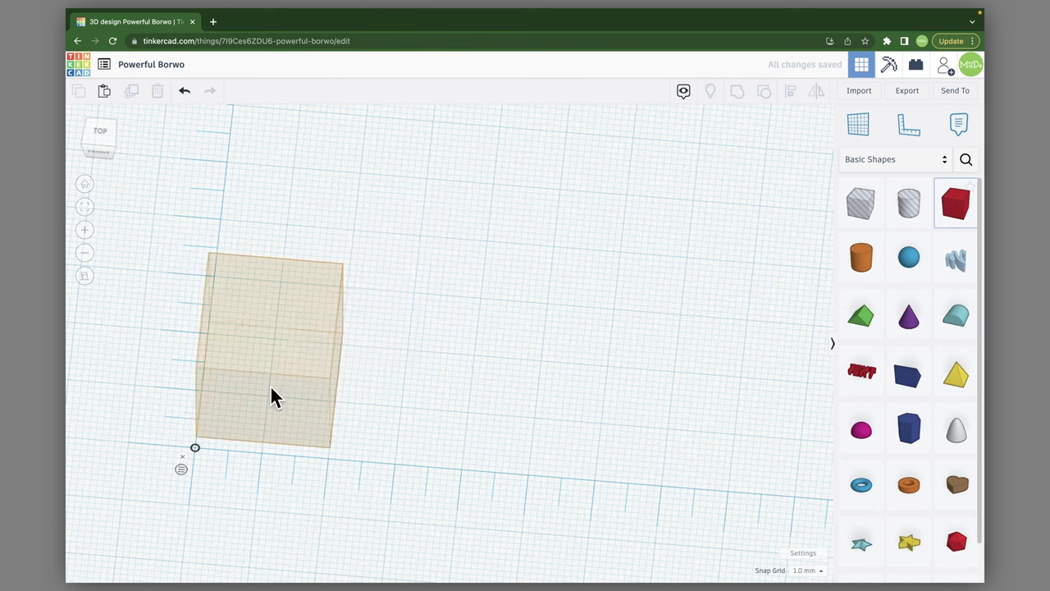
Step: Drop and shrink a new cube, paste a copy, and move the copy to a 20.00 mm ruler offset
left_click(266, 392)
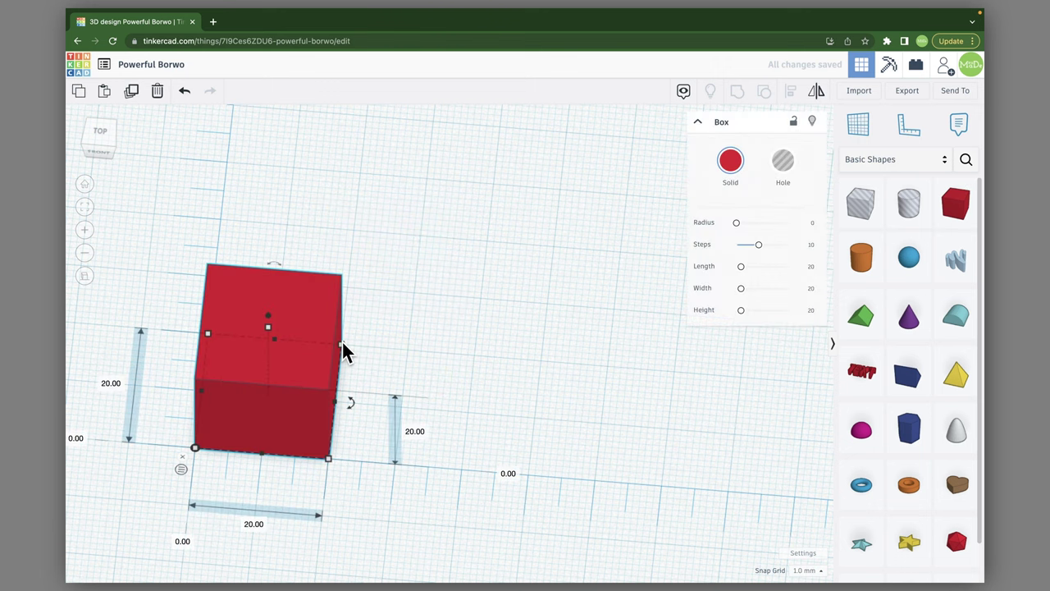
left_click_drag(342, 344, 271, 397, "shift")
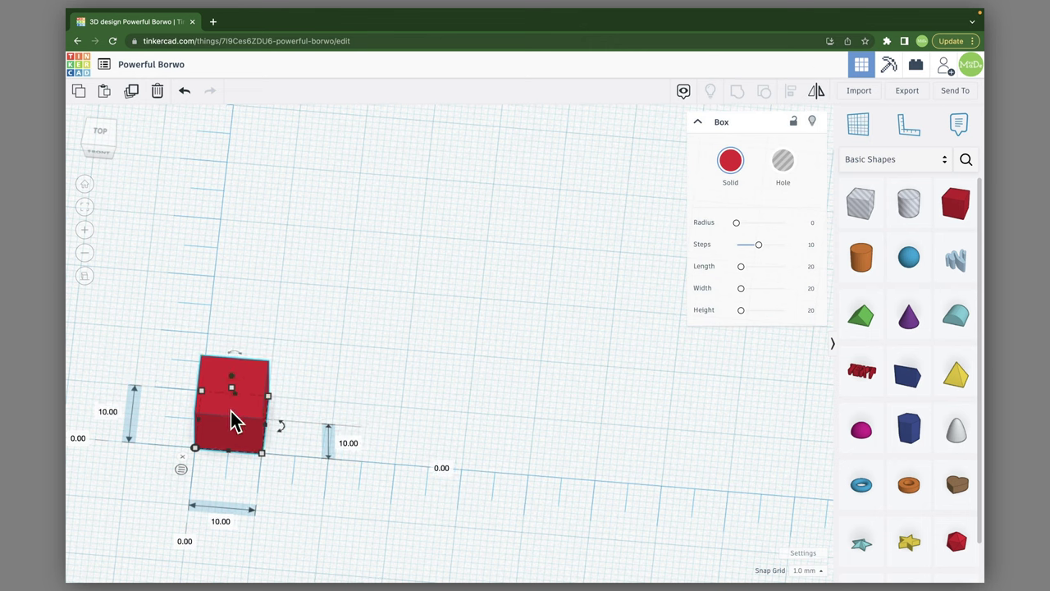
left_click(104, 92)
left_click_drag(282, 448, 345, 447)
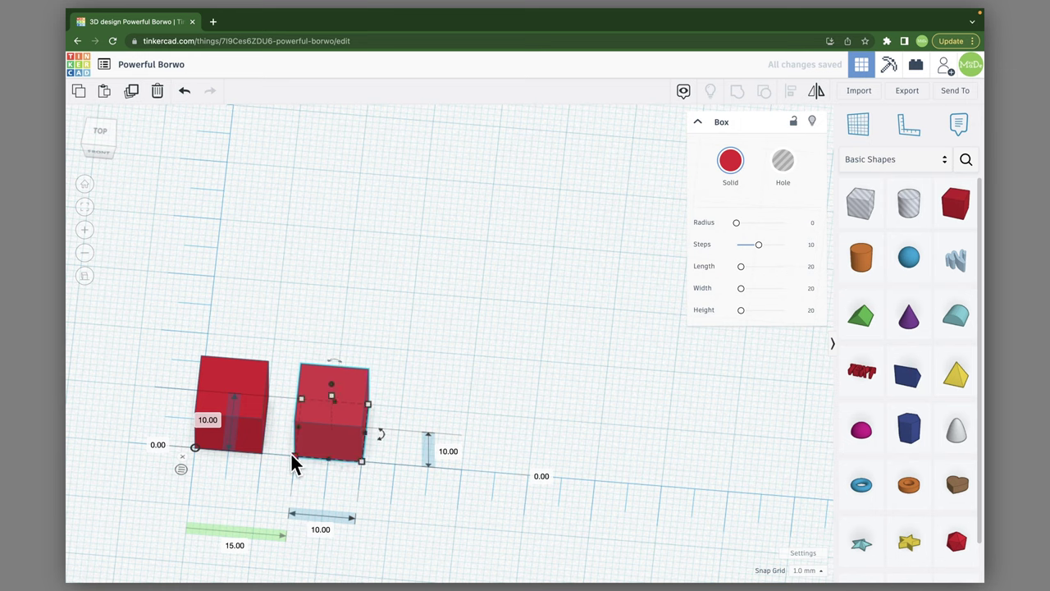
left_click_drag(312, 444, 348, 448)
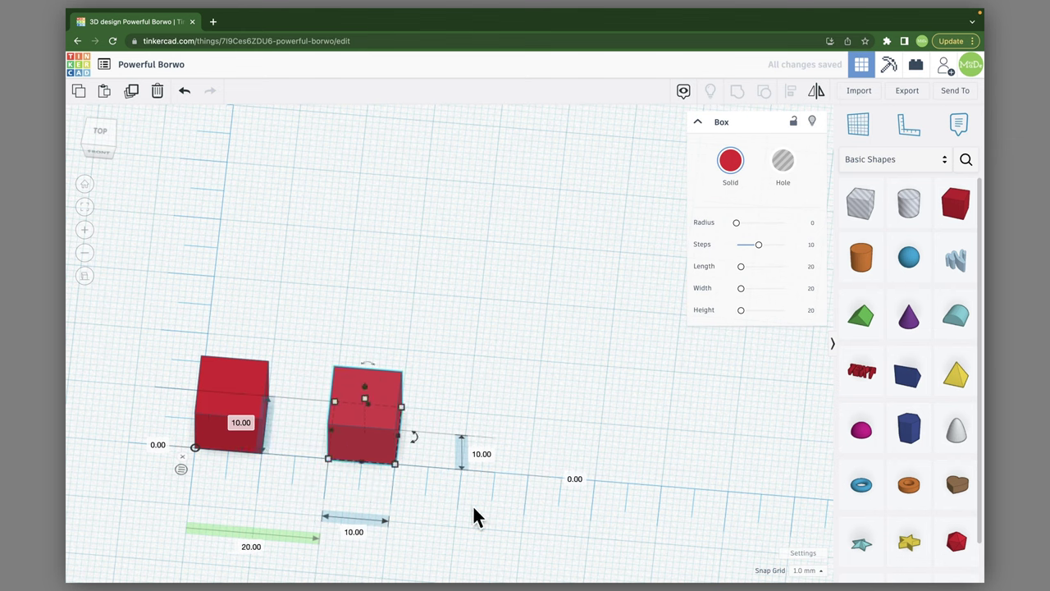
left_click(473, 504)
left_click(350, 445)
Step: Copy and paste the selected cube pair, placing the copy behind the originals
left_click(215, 398, "shift")
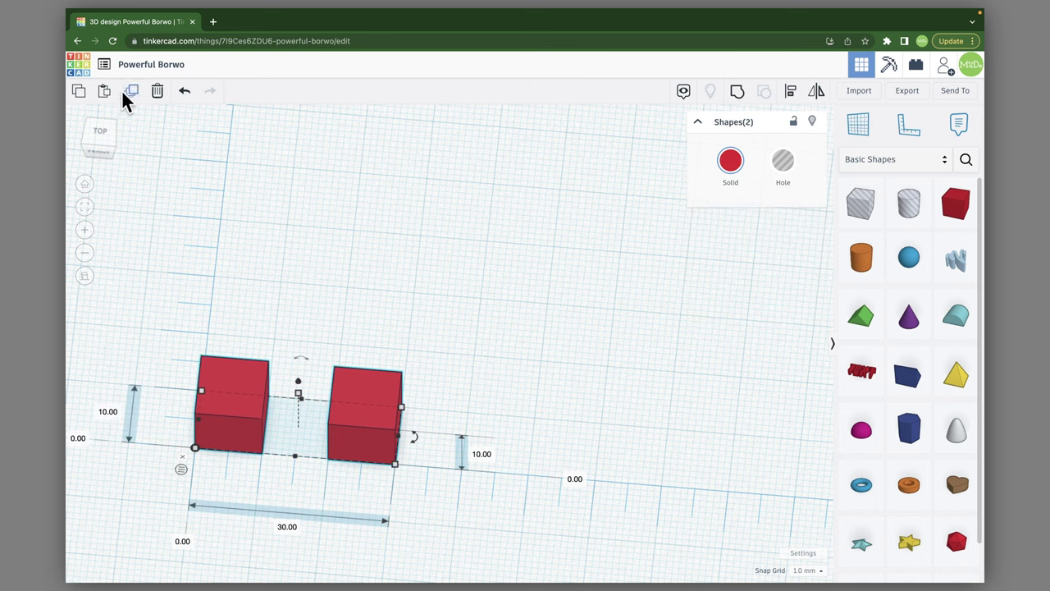
left_click(79, 93)
left_click(100, 92)
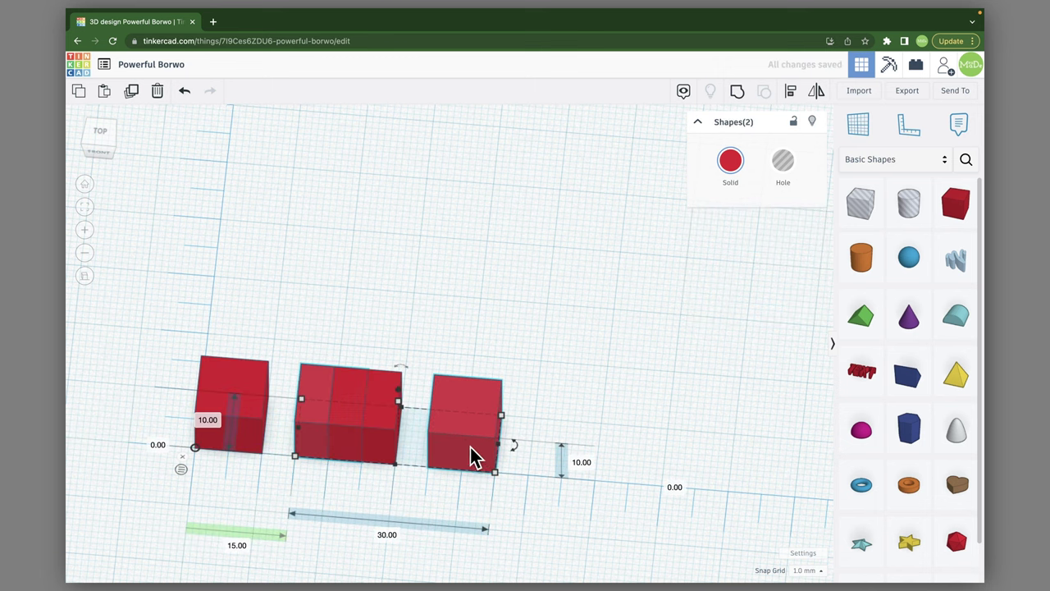
left_click_drag(471, 454, 387, 335)
right_click_drag(386, 336, 423, 356)
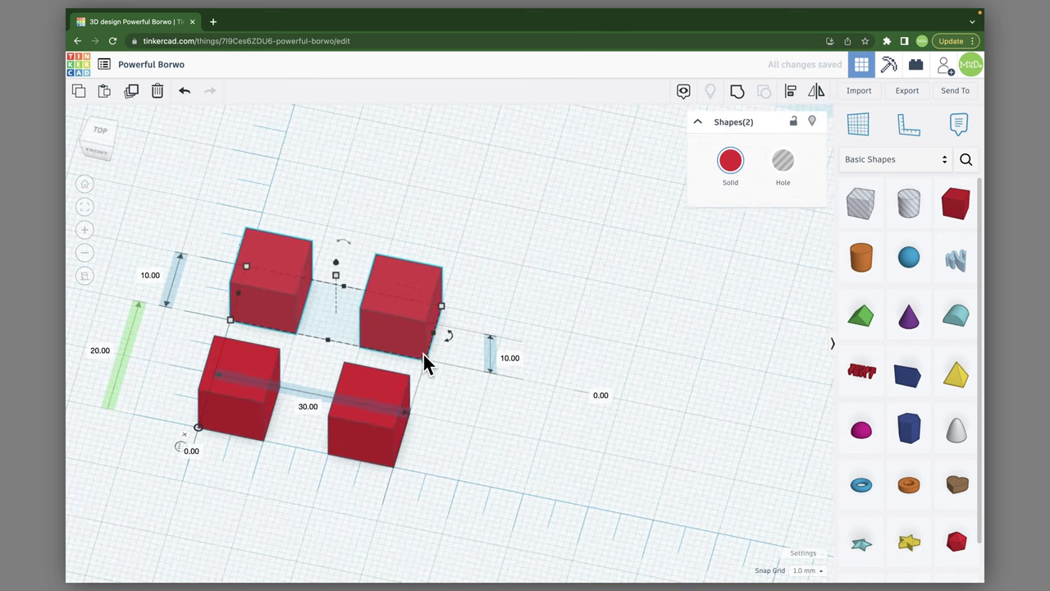
Step: Set the back pair's front-to-back ruler offset to 15 mm
right_click_drag(293, 492, 207, 369)
left_click(205, 355)
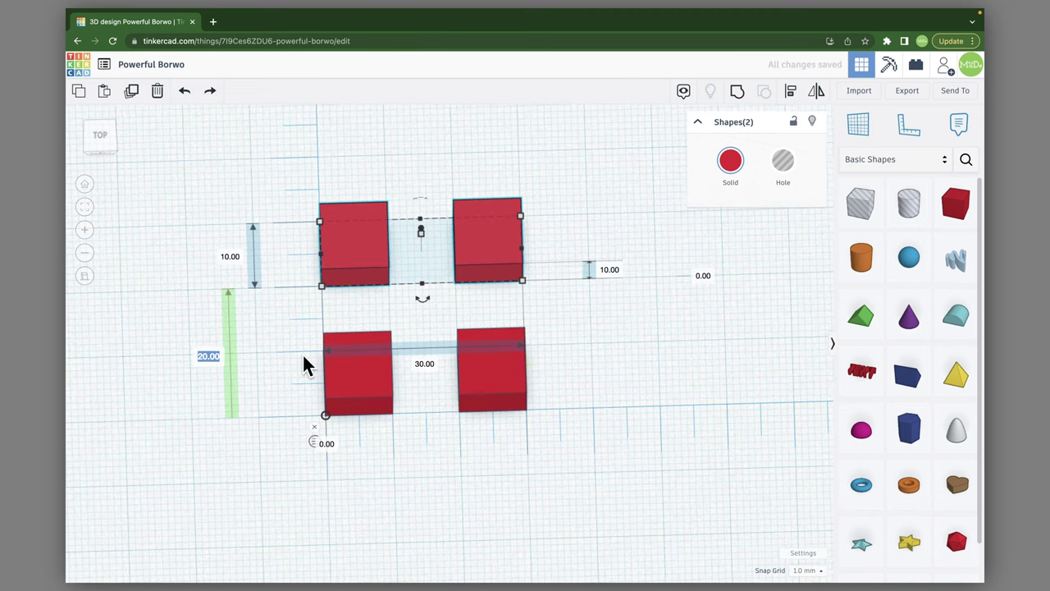
type("15")
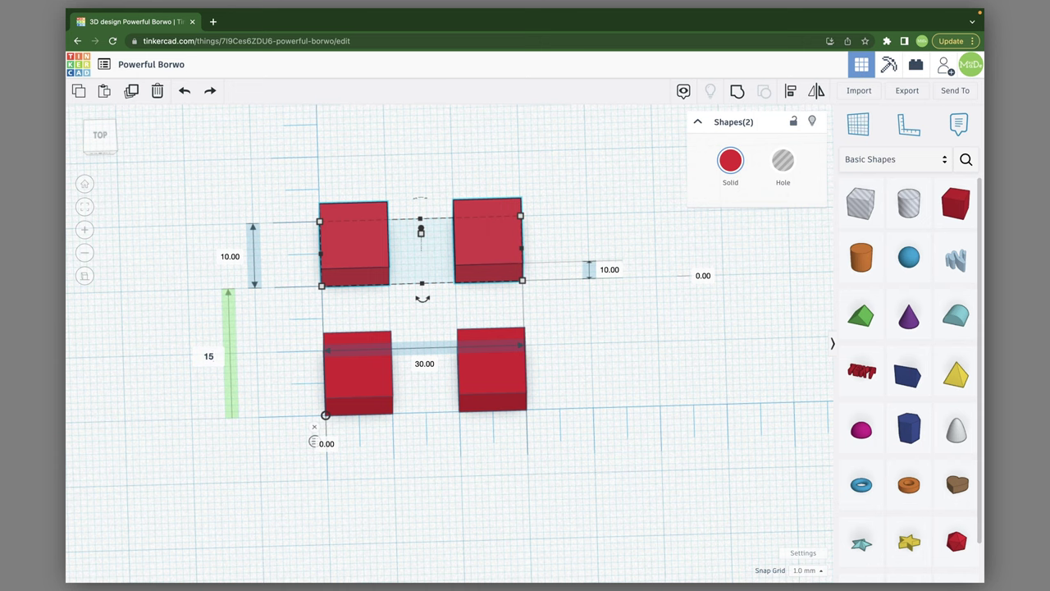
key("Return")
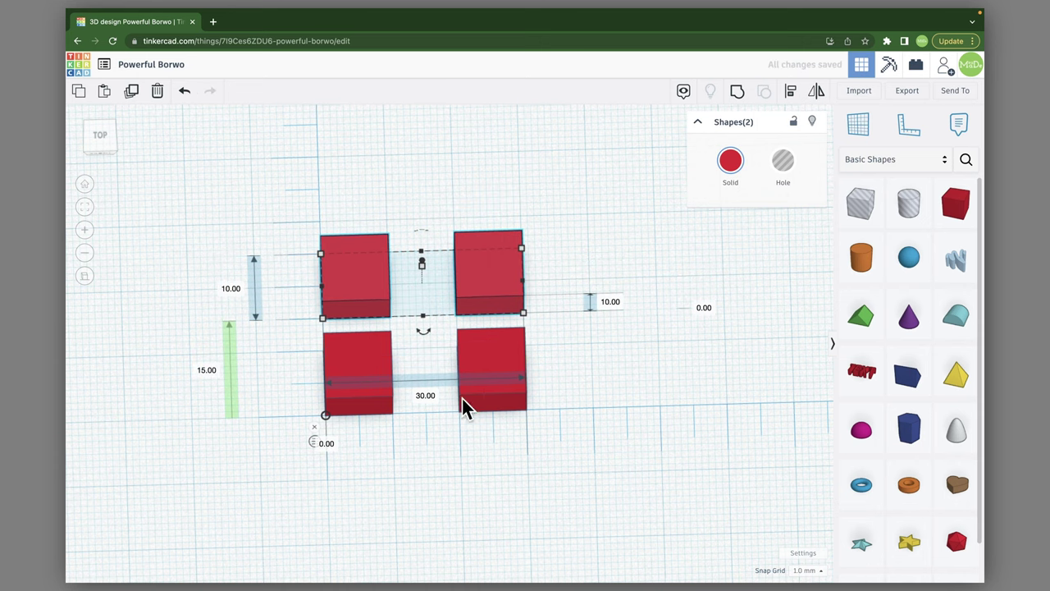
Step: Set the right column's sideways ruler offset to 15 mm
left_click_drag(567, 455, 497, 220)
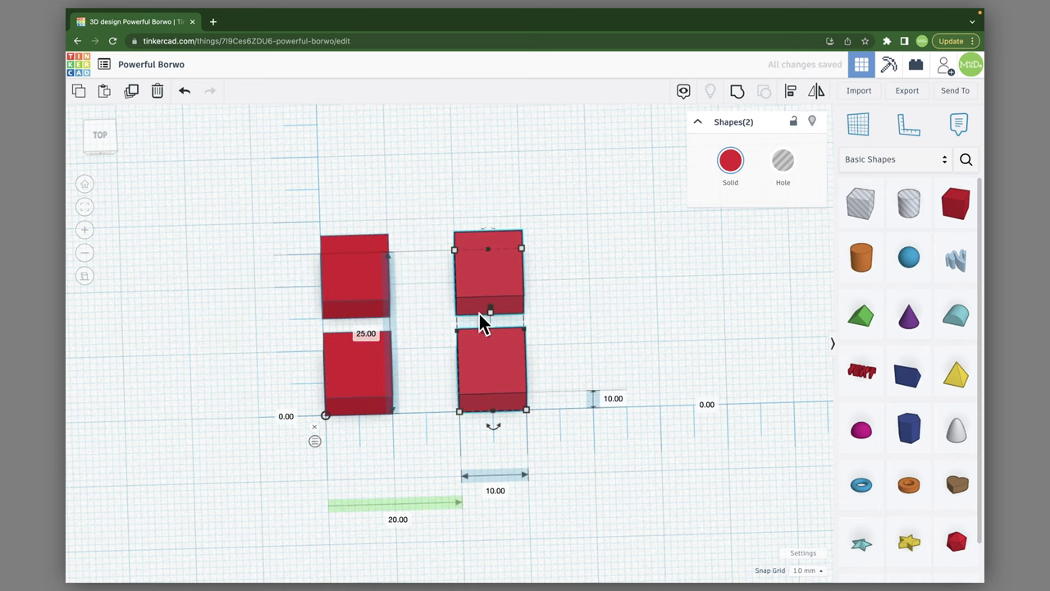
left_click(401, 519)
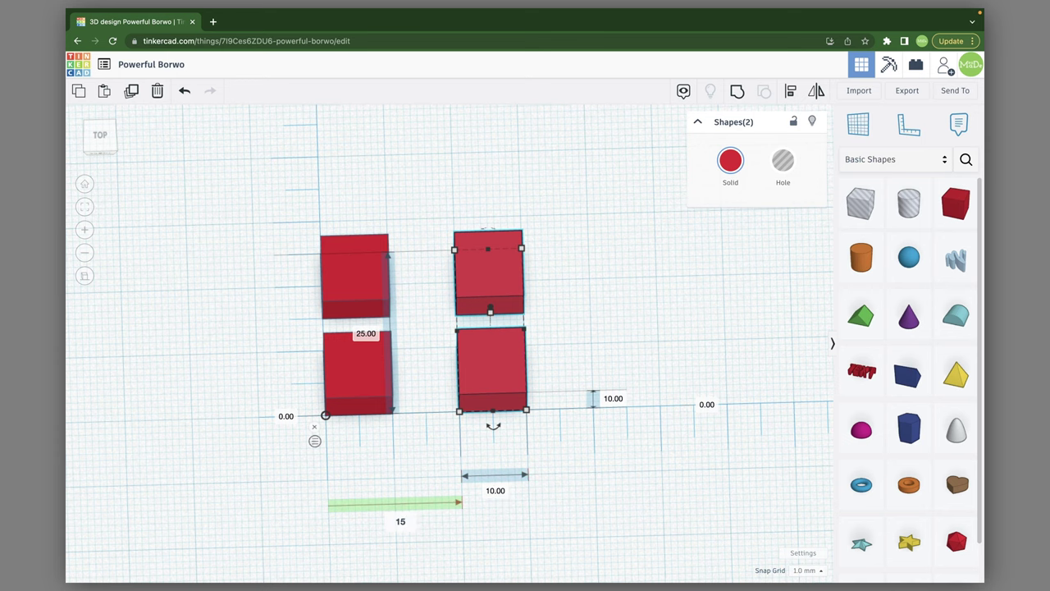
type("15")
key("Return")
right_click_drag(534, 276, 496, 283)
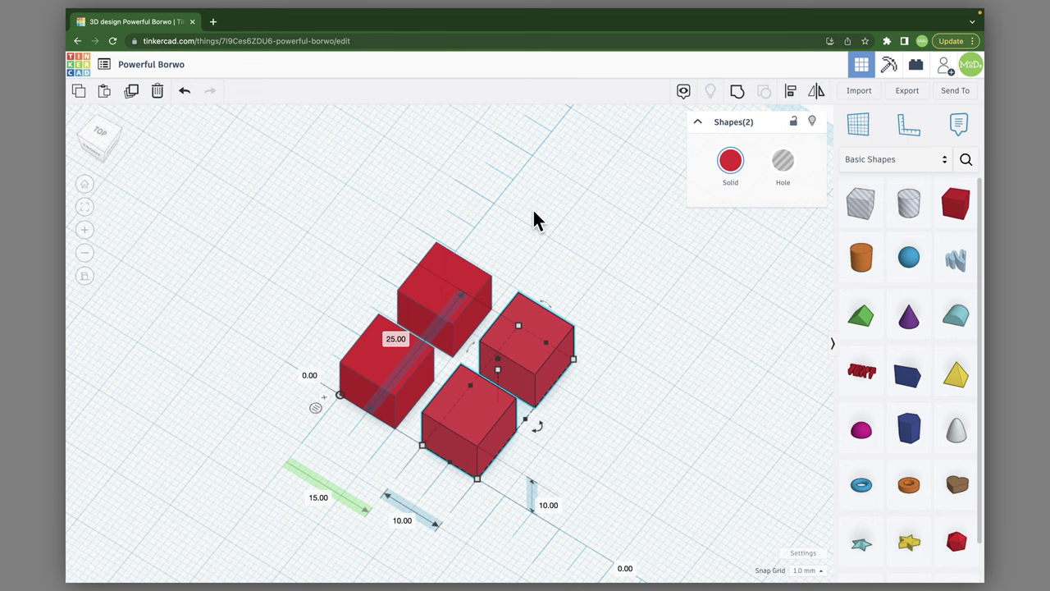
Step: Move the ruler origin to a corner between the cubes, then select the front-left cube
right_click_drag(529, 180, 265, 445)
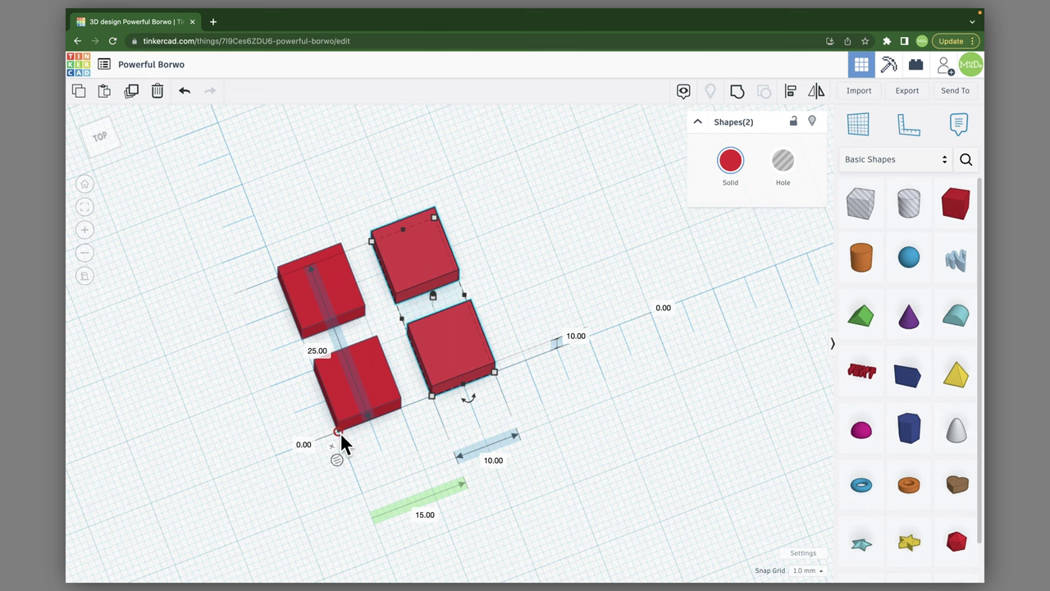
left_click_drag(340, 432, 436, 227)
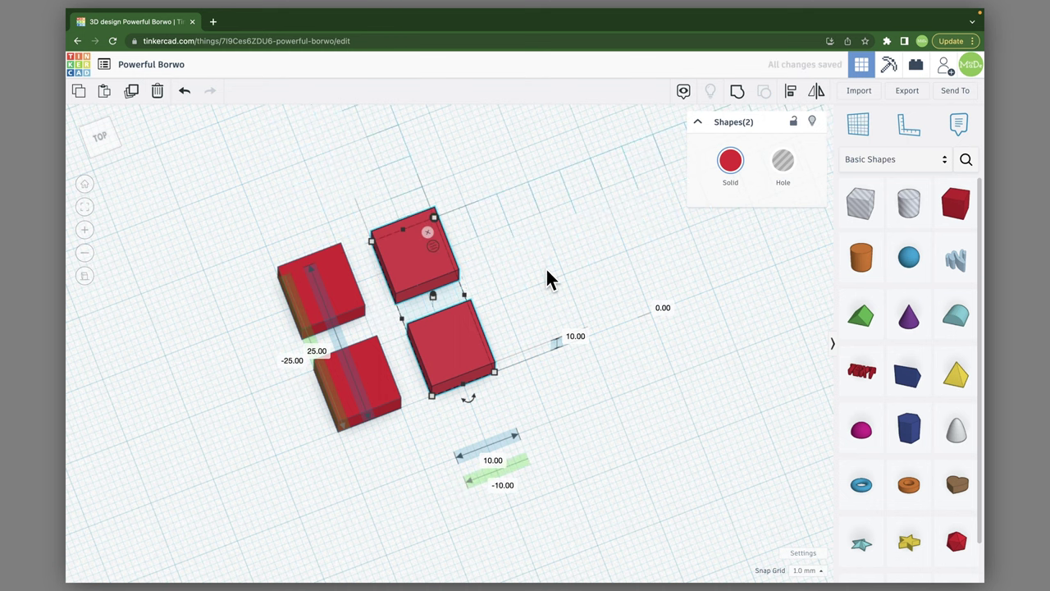
right_click_drag(545, 275, 398, 360)
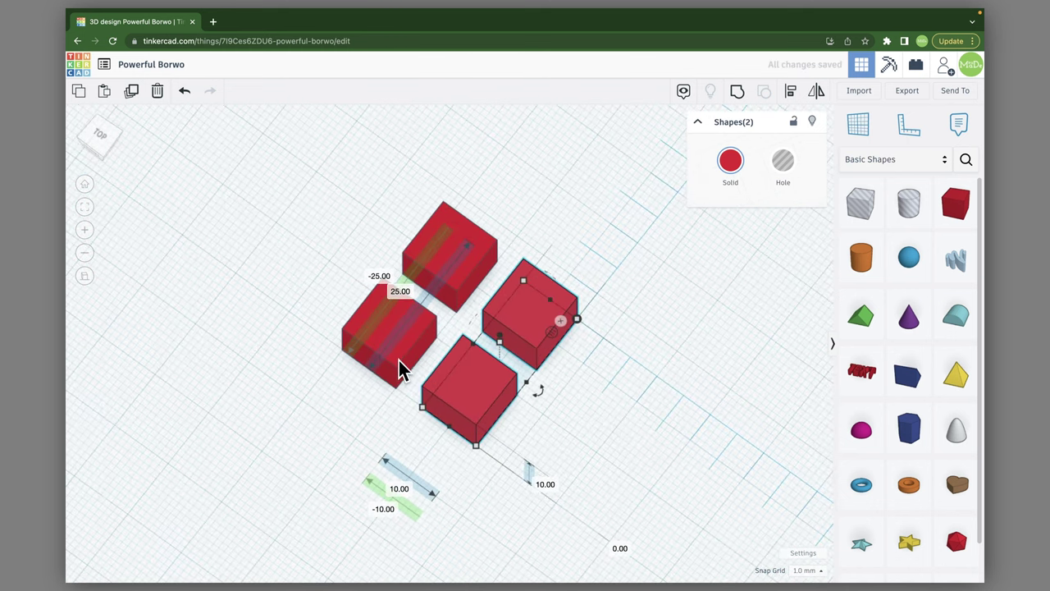
left_click(397, 359)
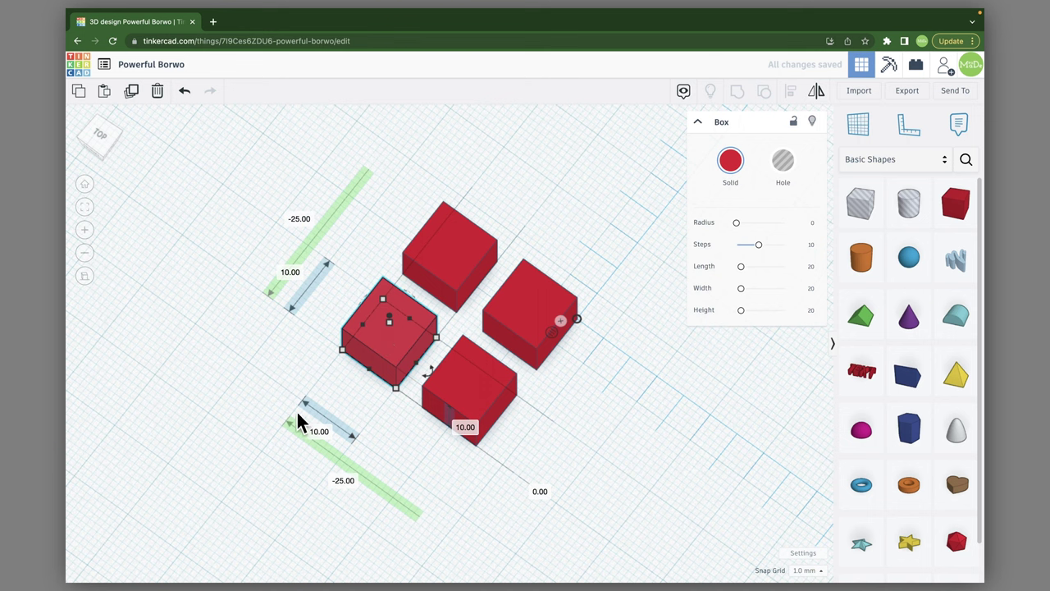
Step: Move the upper-right cube beside the bottom row, re-anchor the ruler lower-left, then dismiss it
right_click_drag(379, 365, 544, 267)
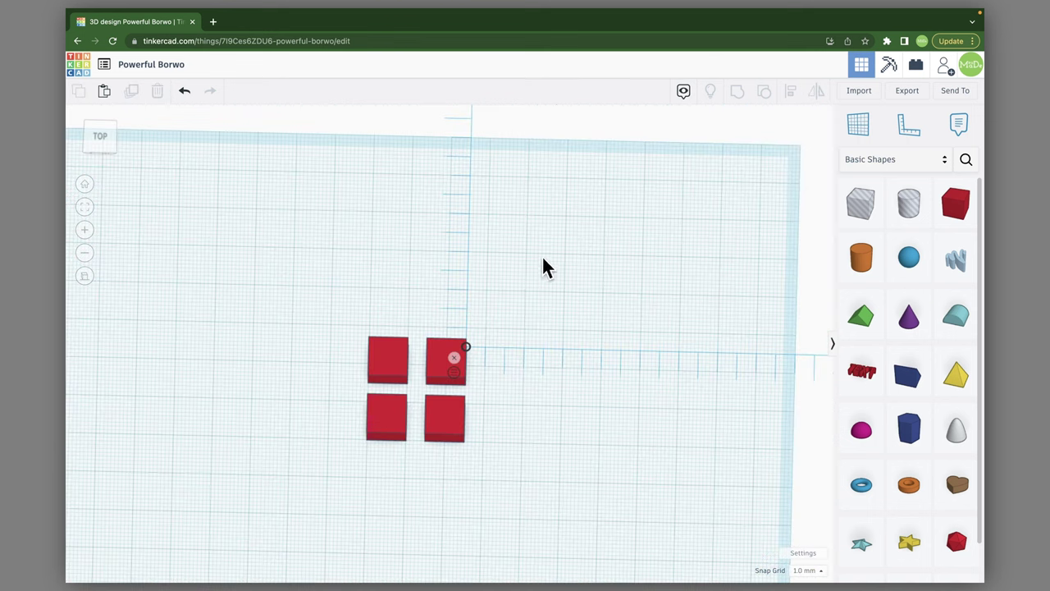
left_click_drag(438, 354, 503, 309)
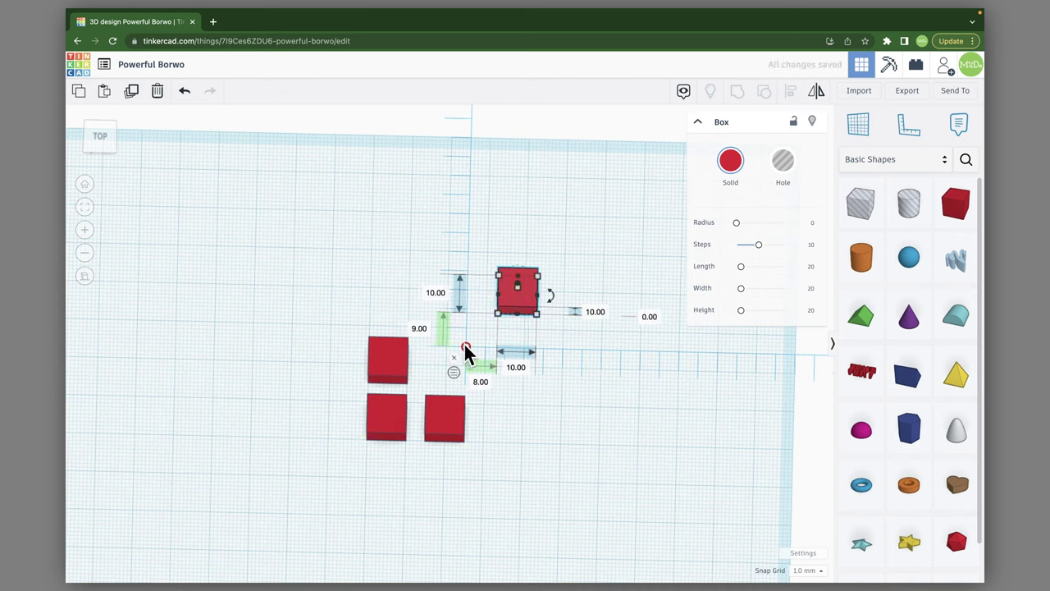
left_click_drag(506, 297, 255, 246)
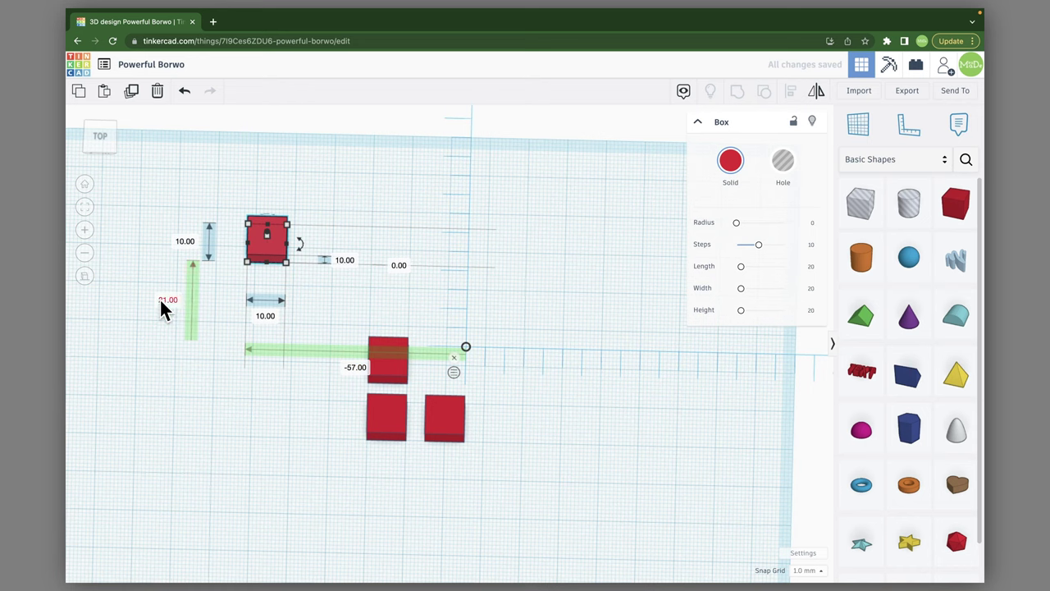
left_click_drag(289, 261, 598, 435)
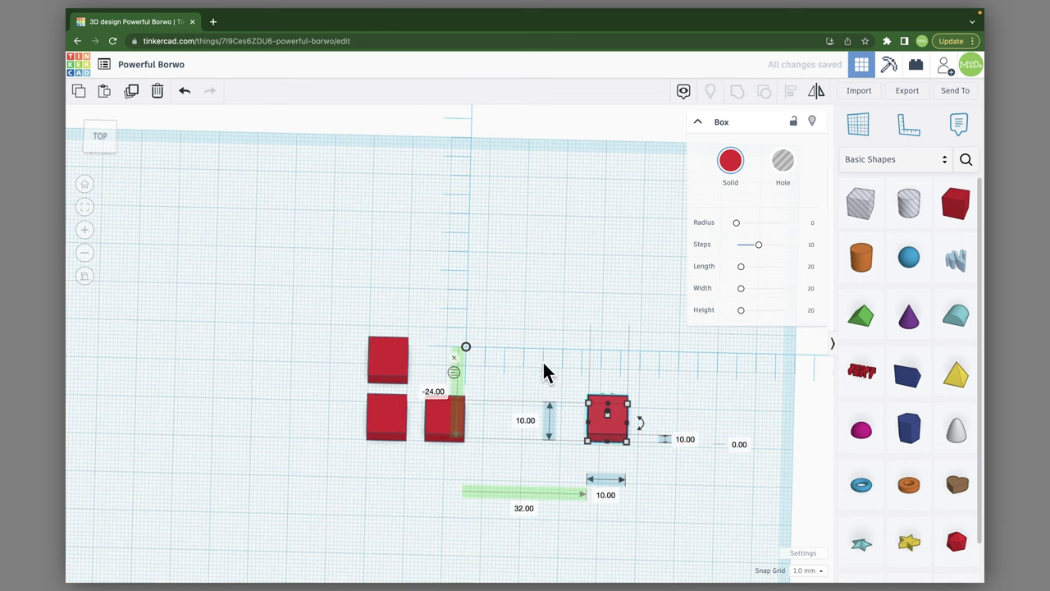
left_click_drag(465, 346, 305, 518)
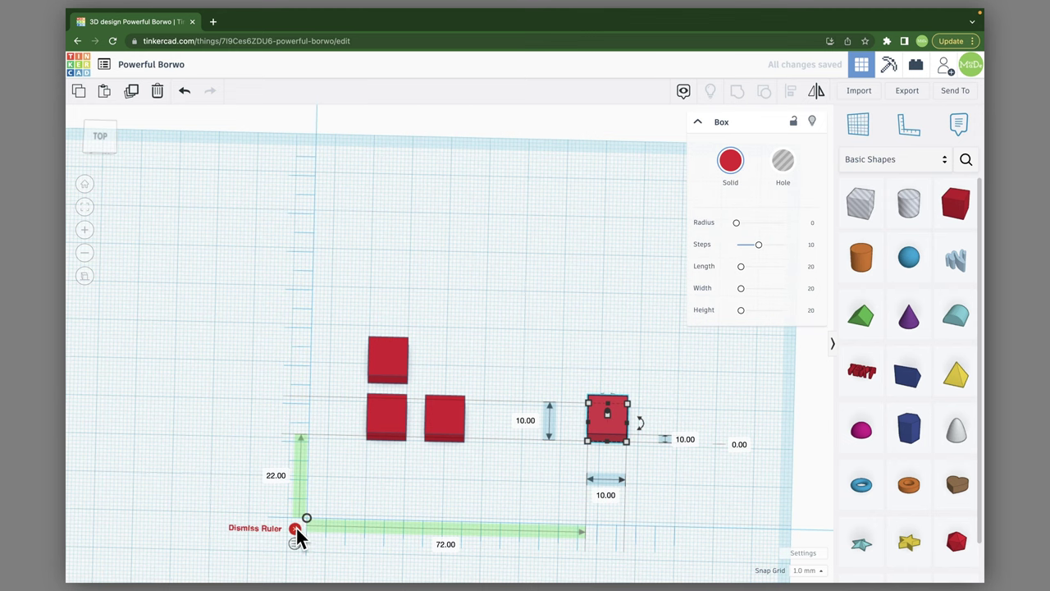
left_click(295, 529)
Step: Orbit the view to an angled perspective showing the four cubes' sides
right_click_drag(279, 487, 371, 482)
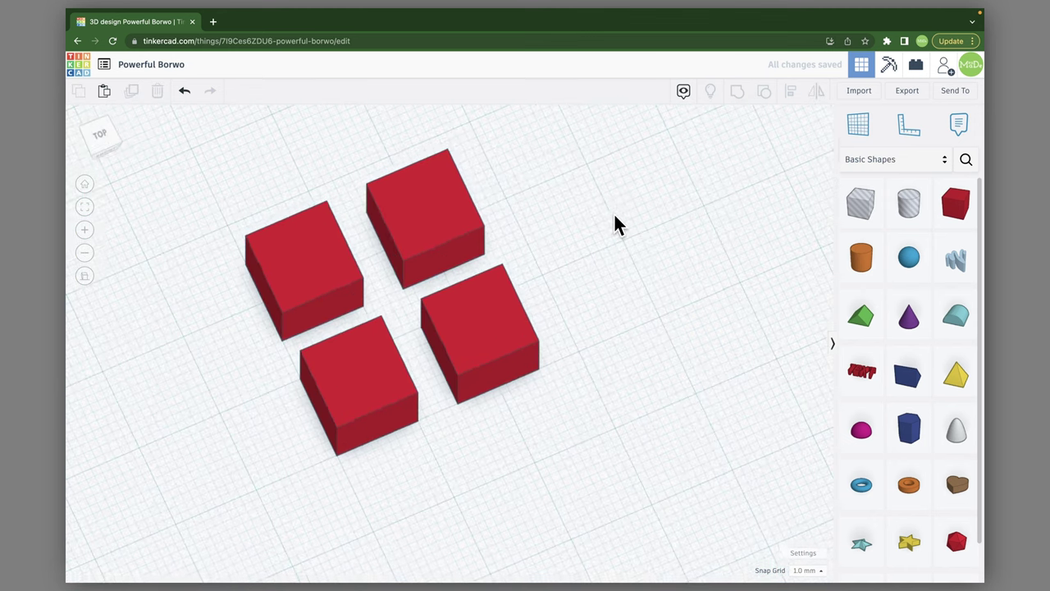
right_click_drag(615, 254, 609, 227)
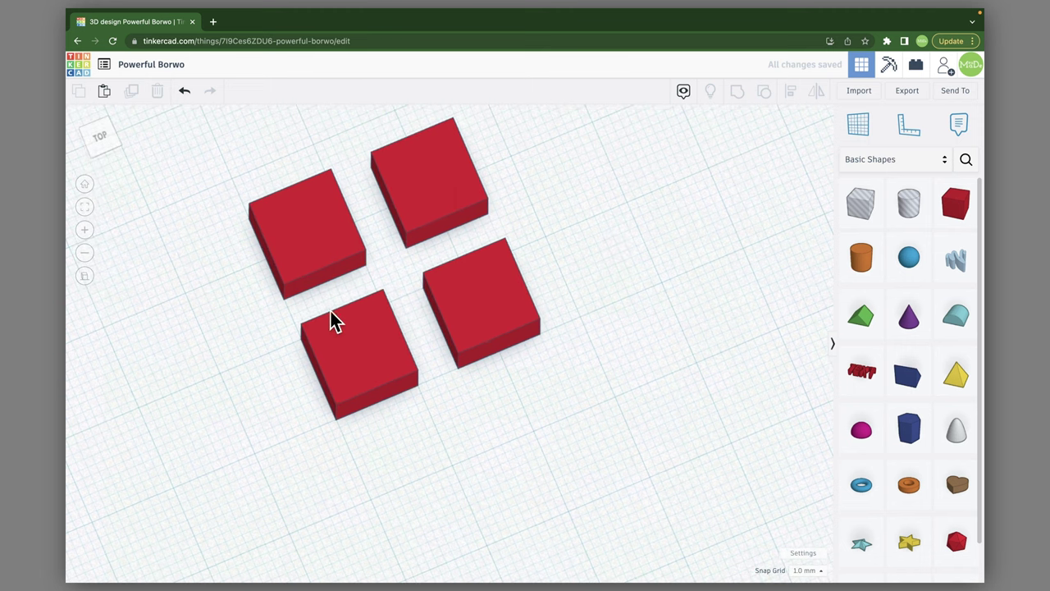